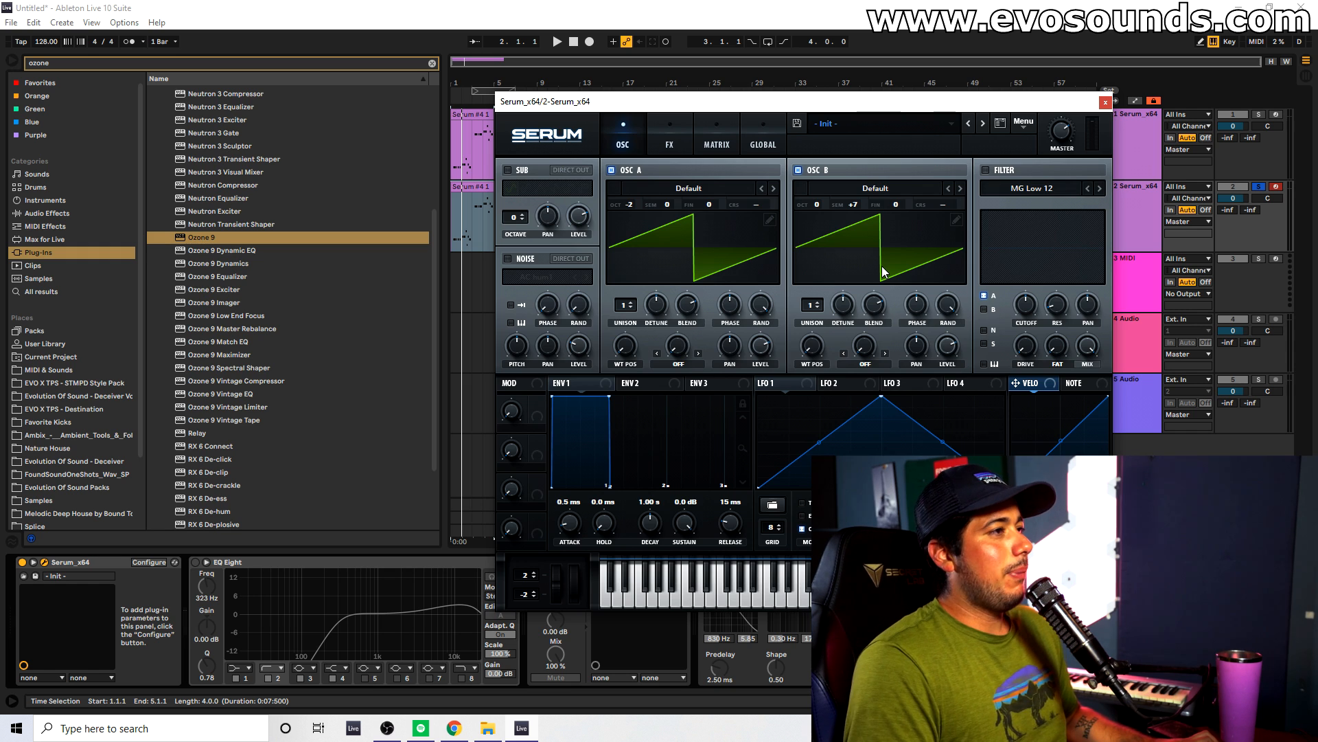
Set oscillator A to octave -3 and oscillator B to octave -2, and listen to the bass line.
{"action": "left_click_drag", "start_coordinate": [817, 204], "coordinate": [808, 214]}
{"action": "key", "text": "space"}
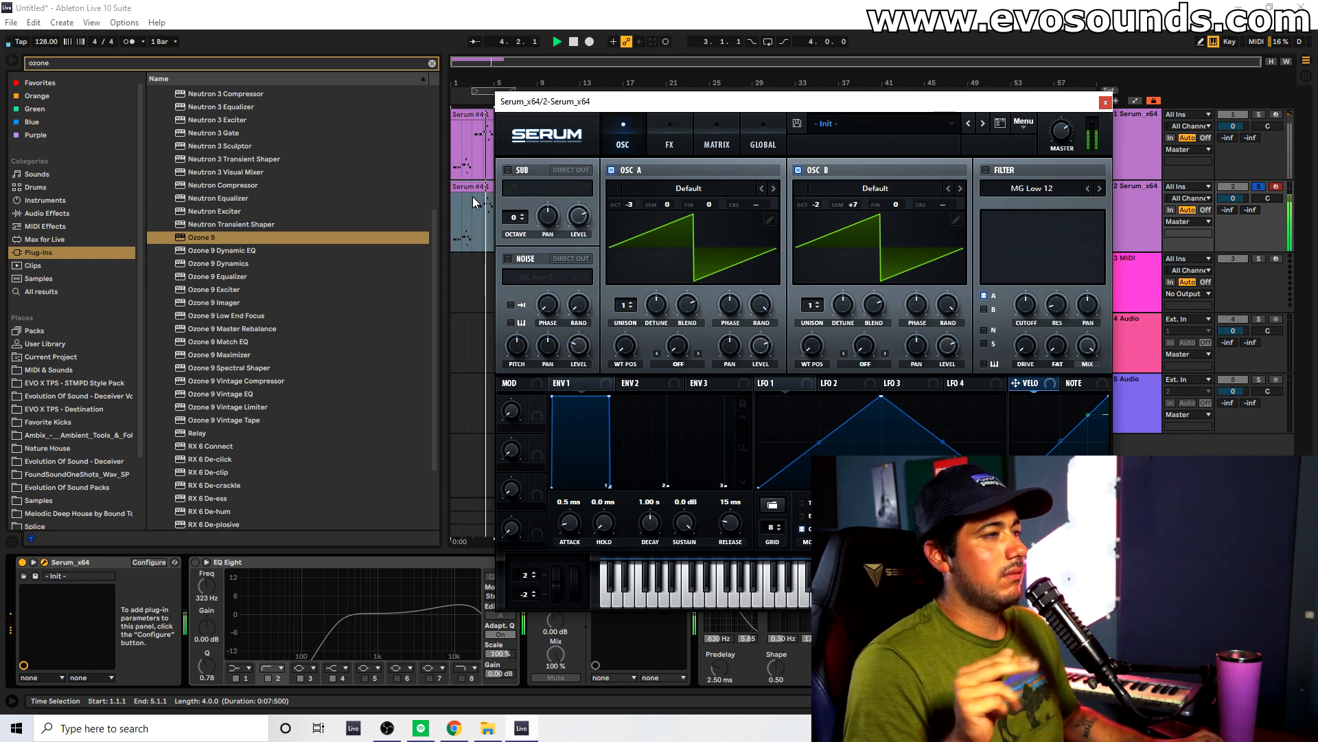
{"action": "key", "text": "space"}
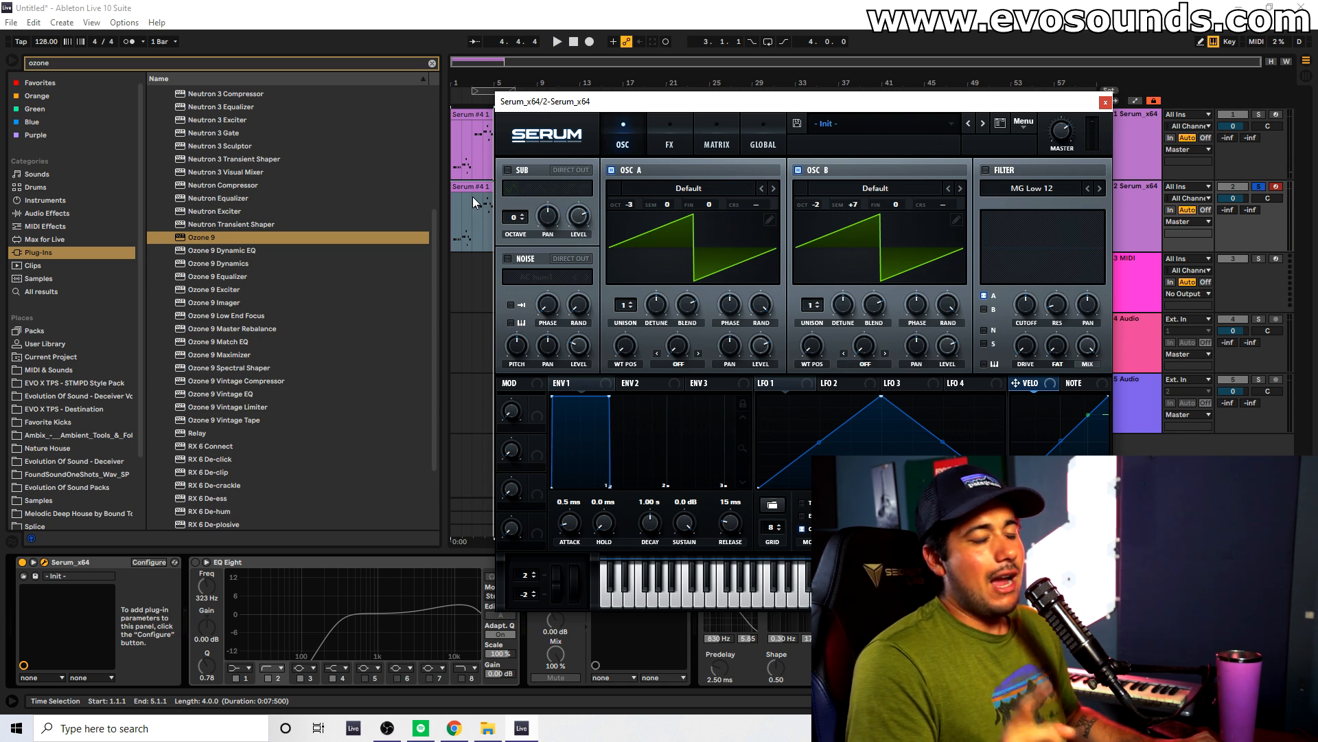
Open the MIDI clip on the second Serum track and show its Pitch Bend envelope.
{"action": "double_click", "coordinate": [472, 197]}
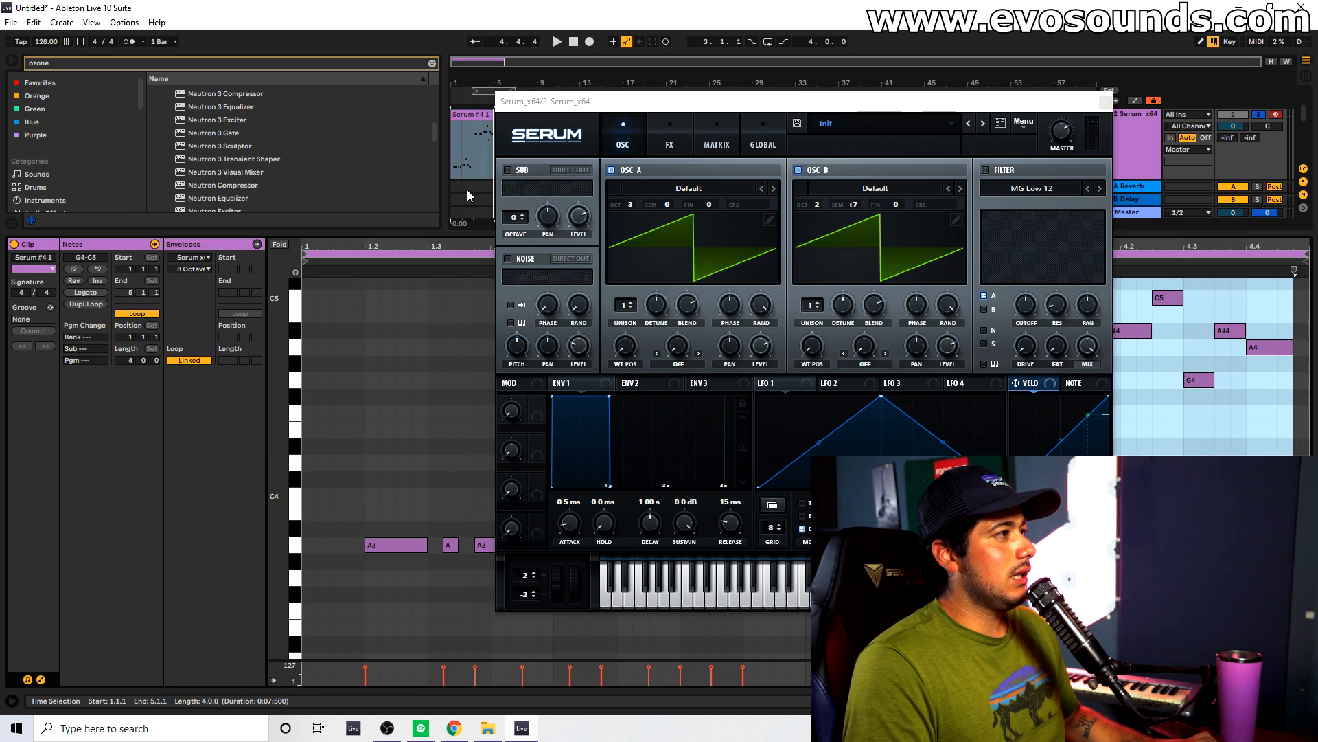
{"action": "left_click", "coordinate": [42, 680]}
{"action": "left_click", "coordinate": [41, 679]}
{"action": "left_click", "coordinate": [199, 259]}
{"action": "left_click", "coordinate": [203, 276]}
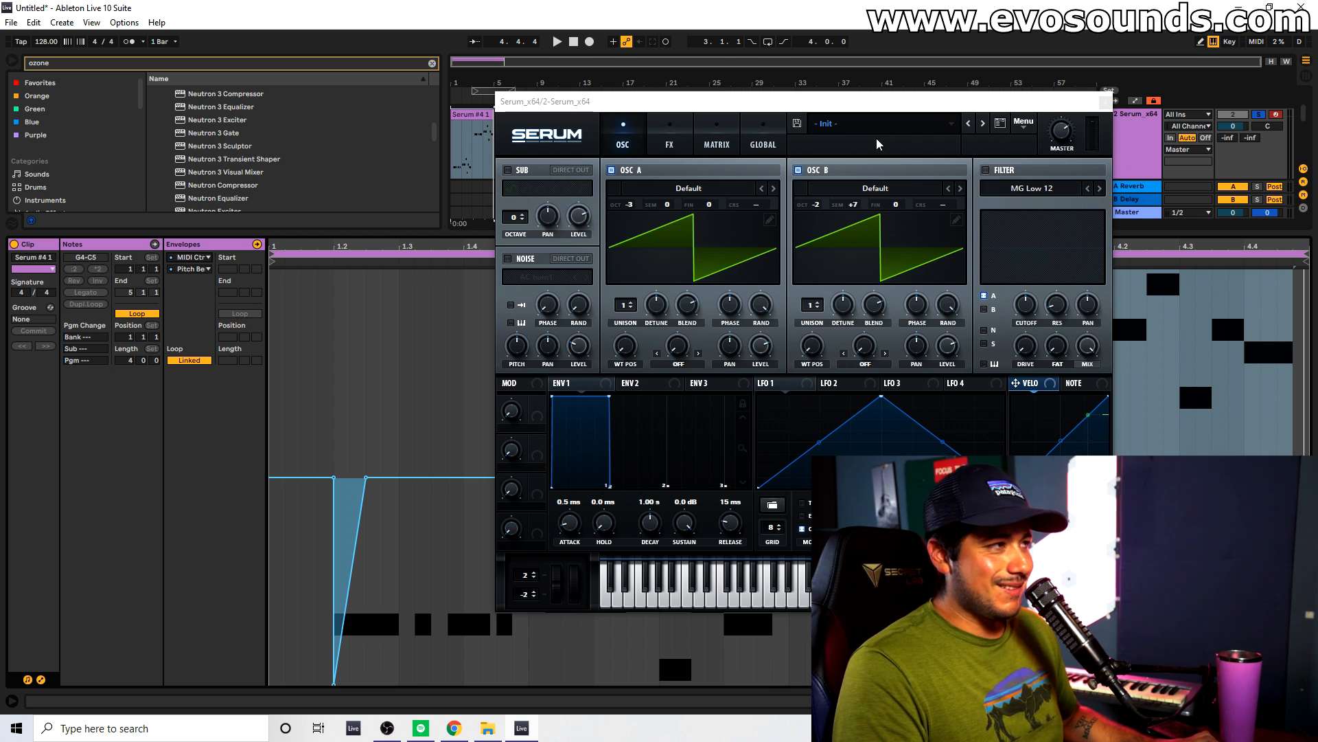
Close the Serum window, lengthen the pitch bend ramp starting at 1.2 by shifting its end point, and play the clip.
{"action": "left_click", "coordinate": [1105, 102]}
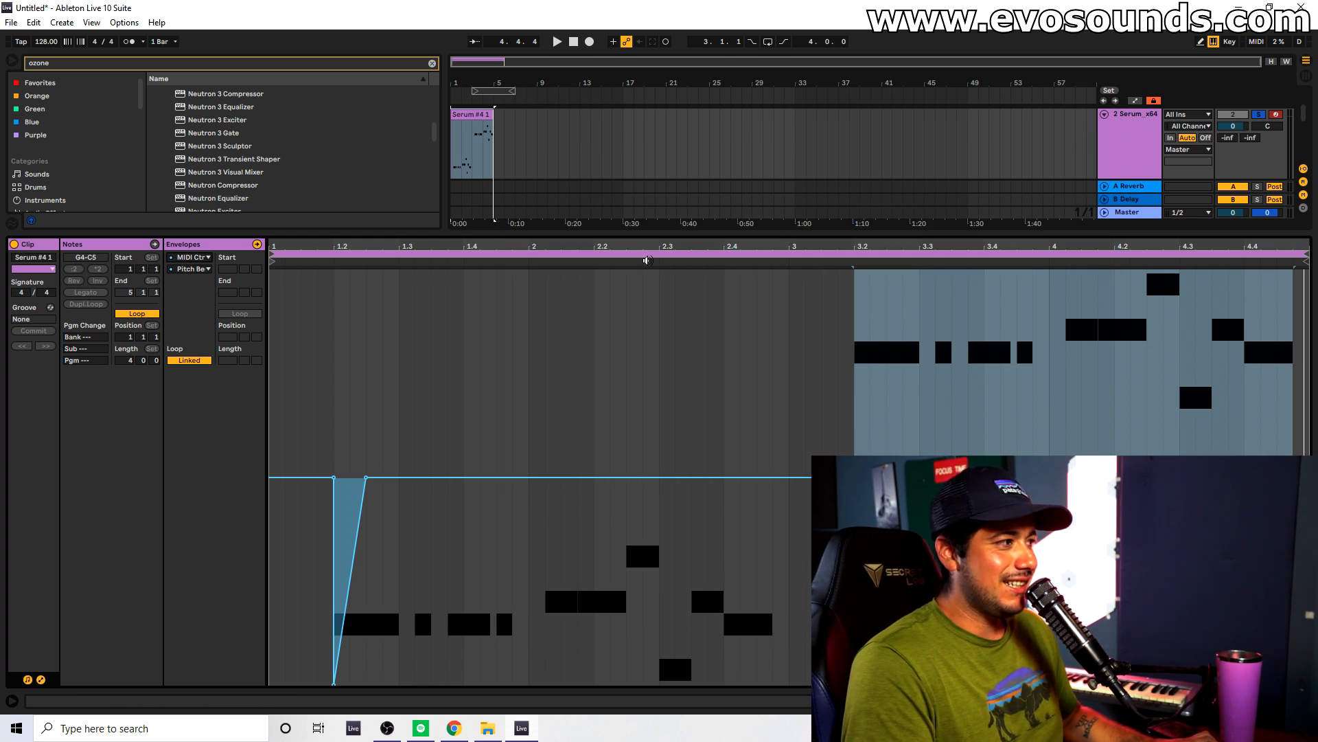
{"action": "left_click_drag", "start_coordinate": [366, 478], "coordinate": [382, 478]}
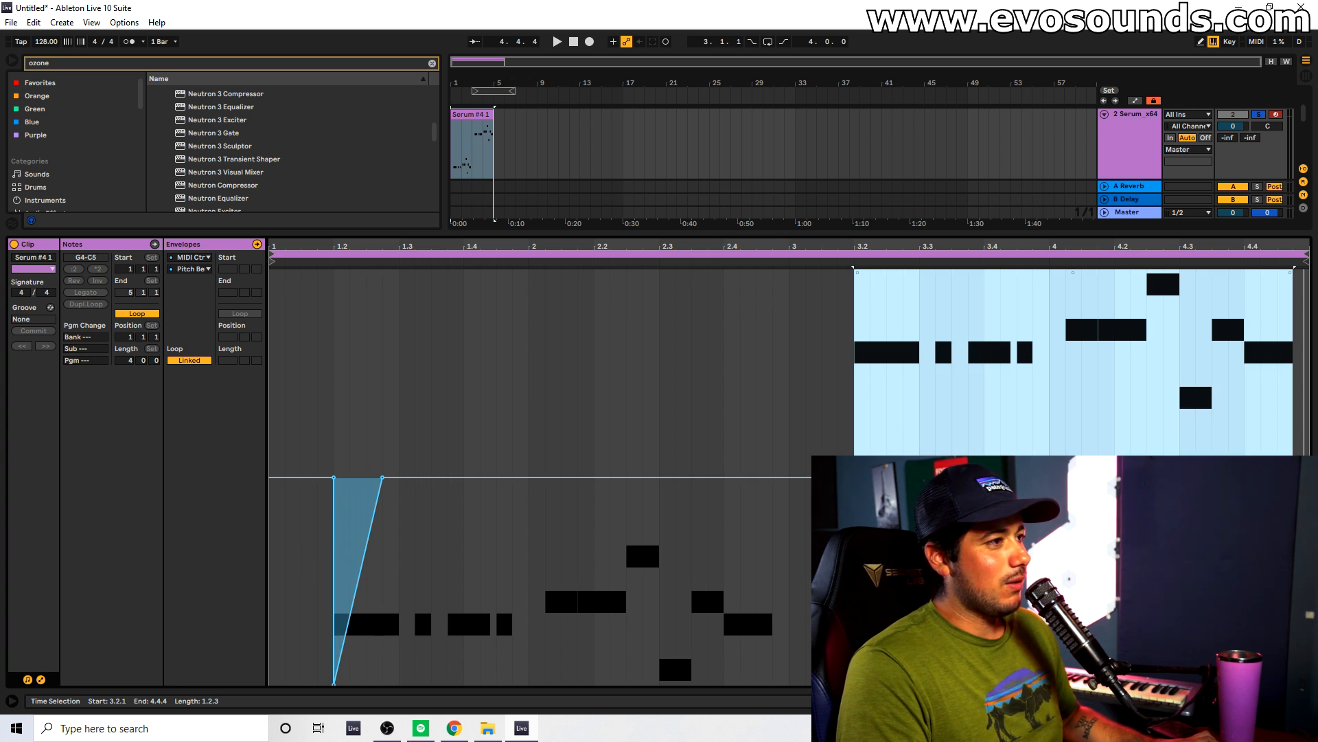
{"action": "key", "text": "space"}
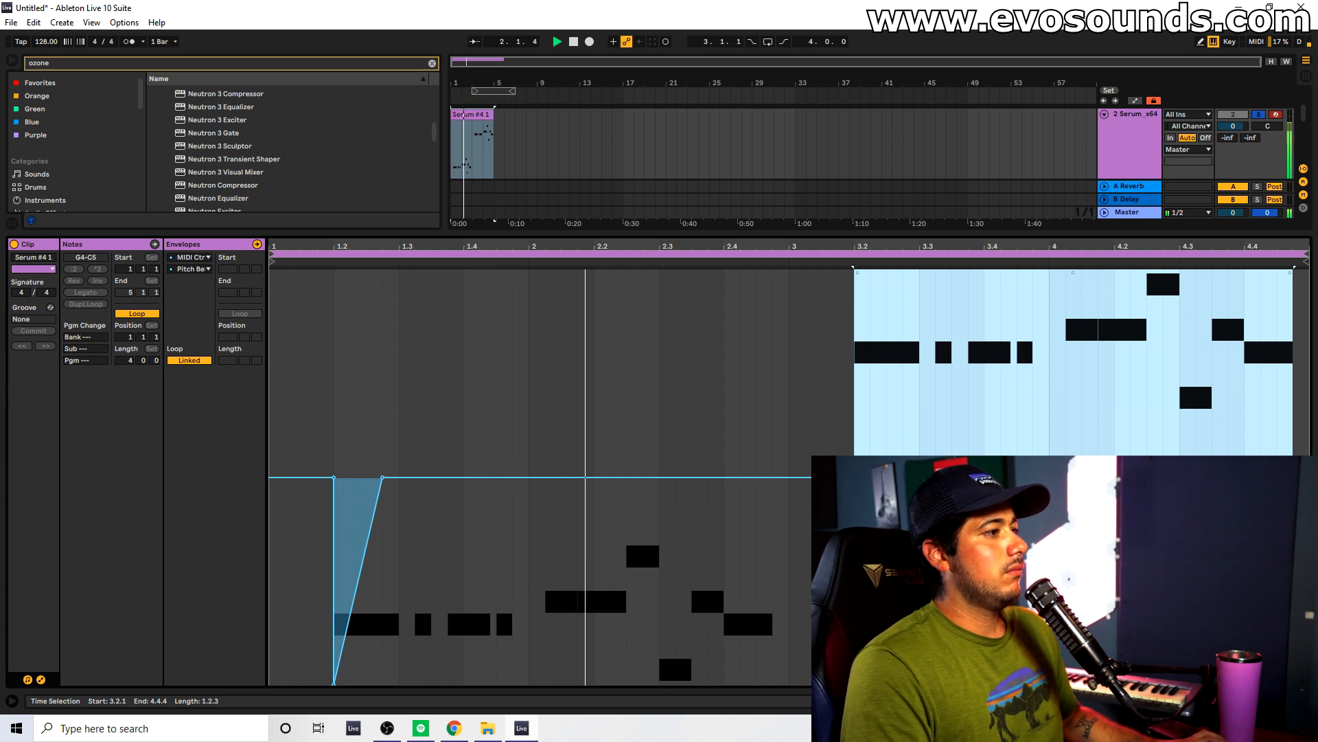
Reopen Serum on the second track, check the clip's pitch bend envelope beside it, and return to the track's device chain.
{"action": "double_click", "coordinate": [1114, 161]}
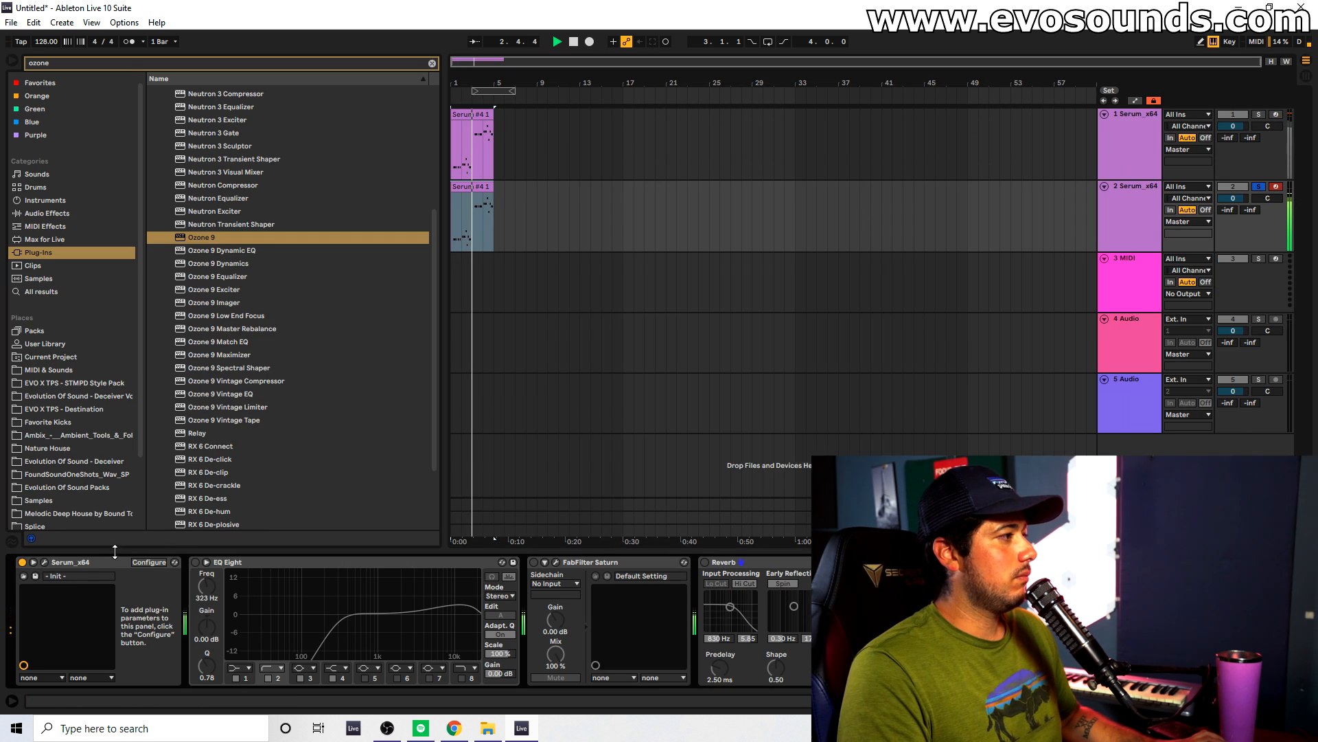
{"action": "left_click", "coordinate": [44, 562]}
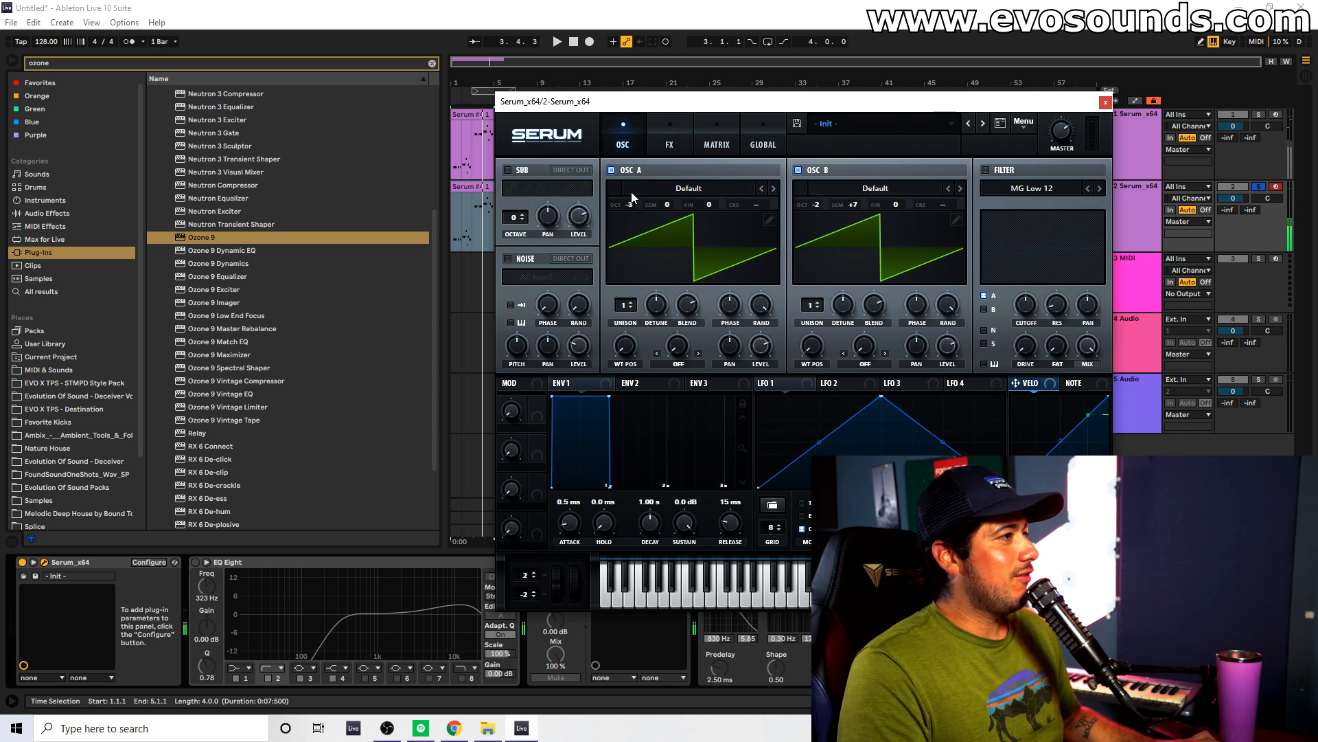
{"action": "double_click", "coordinate": [479, 187]}
{"action": "left_click_drag", "start_coordinate": [1092, 103], "coordinate": [717, 180]}
{"action": "left_click", "coordinate": [921, 419]}
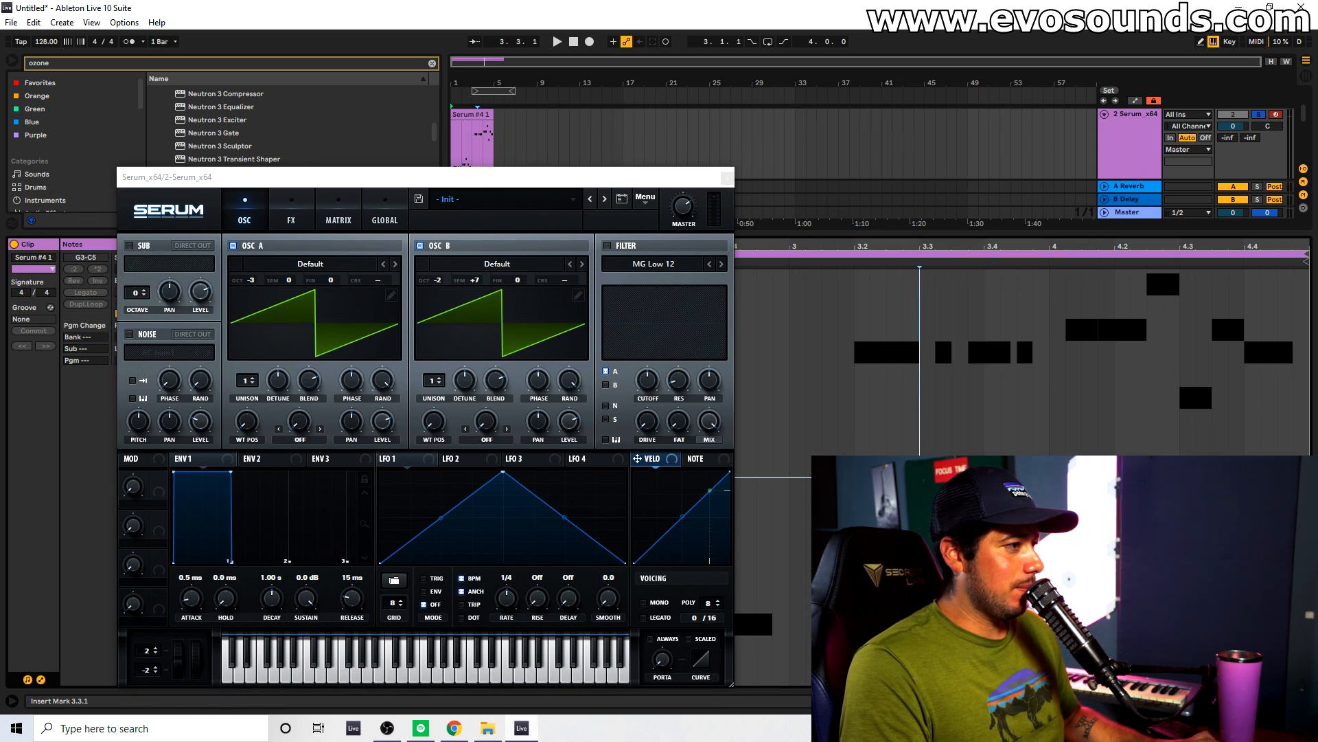
{"action": "left_click_drag", "start_coordinate": [526, 178], "coordinate": [866, 180]}
{"action": "double_click", "coordinate": [1119, 147]}
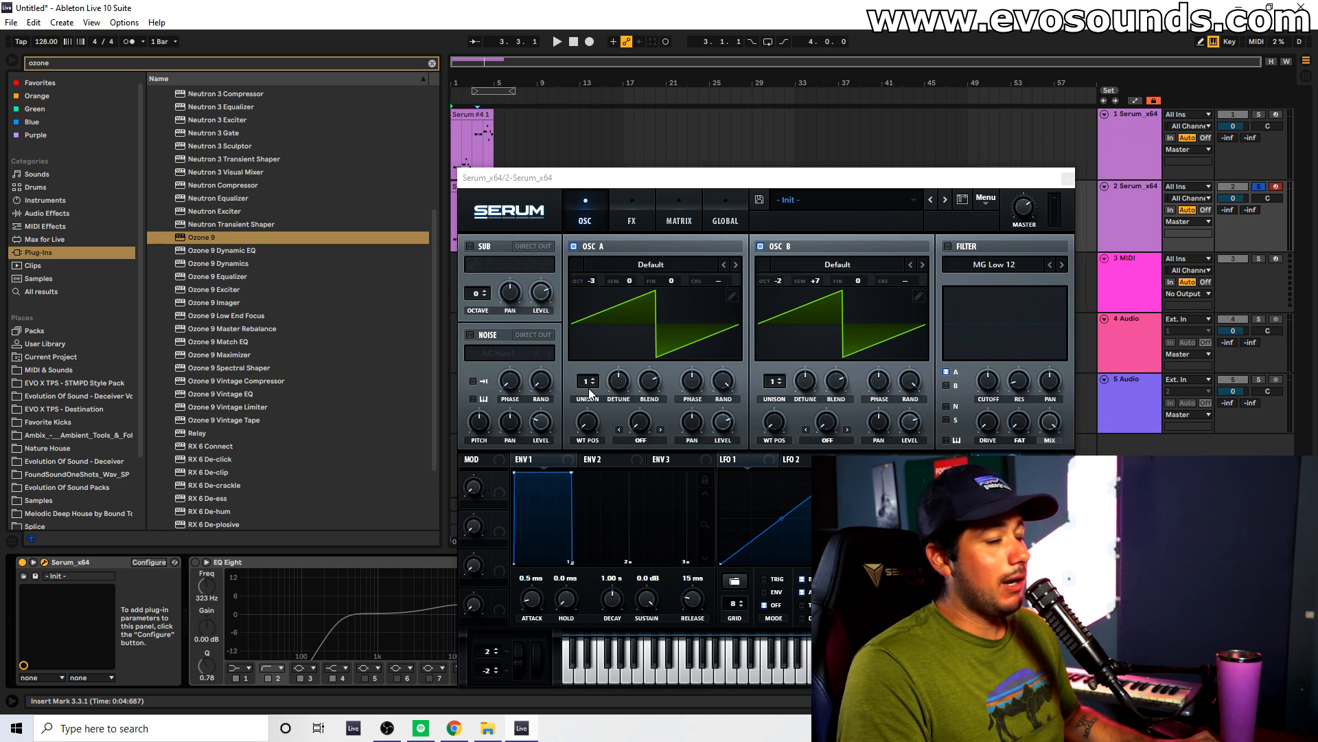
Set the unison of oscillators A and B to 5 voices each and start playback.
{"action": "left_click_drag", "start_coordinate": [589, 390], "coordinate": [608, 368]}
{"action": "left_click_drag", "start_coordinate": [775, 381], "coordinate": [795, 348]}
{"action": "left_click", "coordinate": [594, 379]}
{"action": "key", "text": "space"}
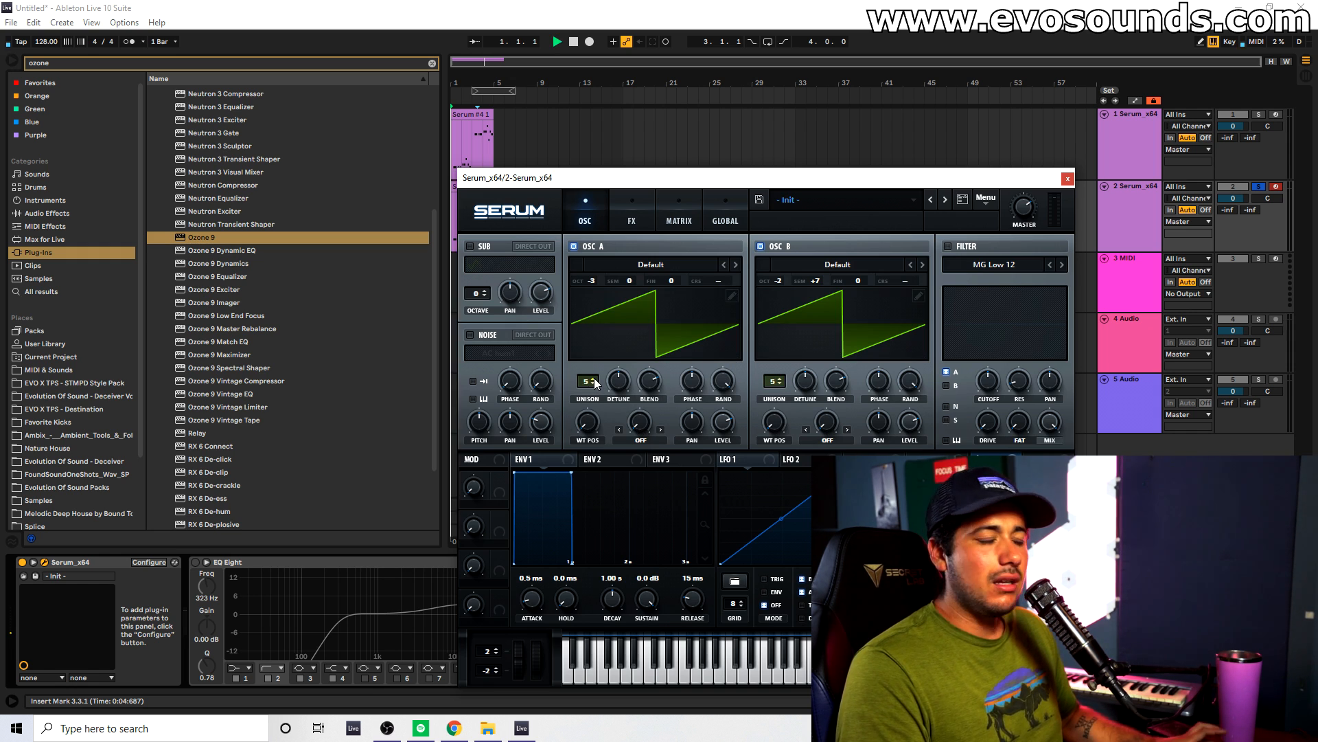
Reduce the unison of both oscillators to 4 voices while listening.
{"action": "left_click", "coordinate": [594, 384]}
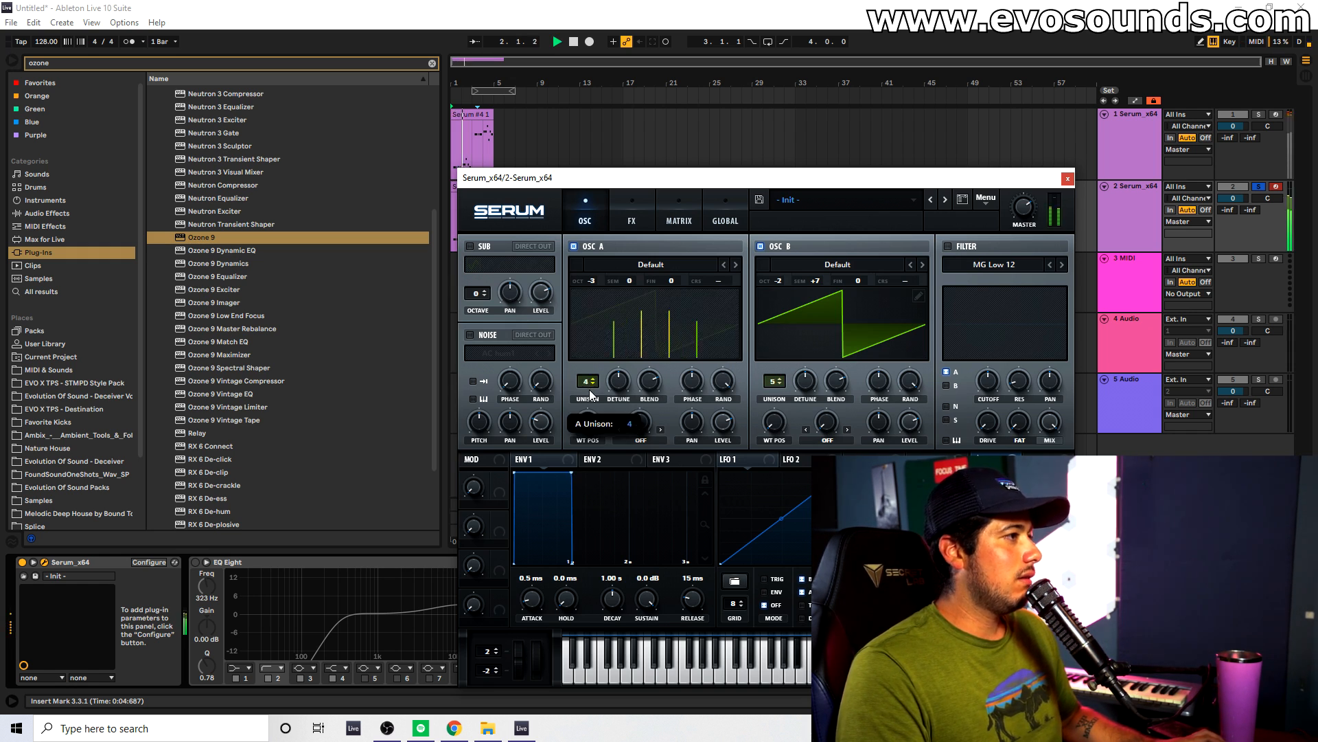
{"action": "left_click", "coordinate": [782, 384]}
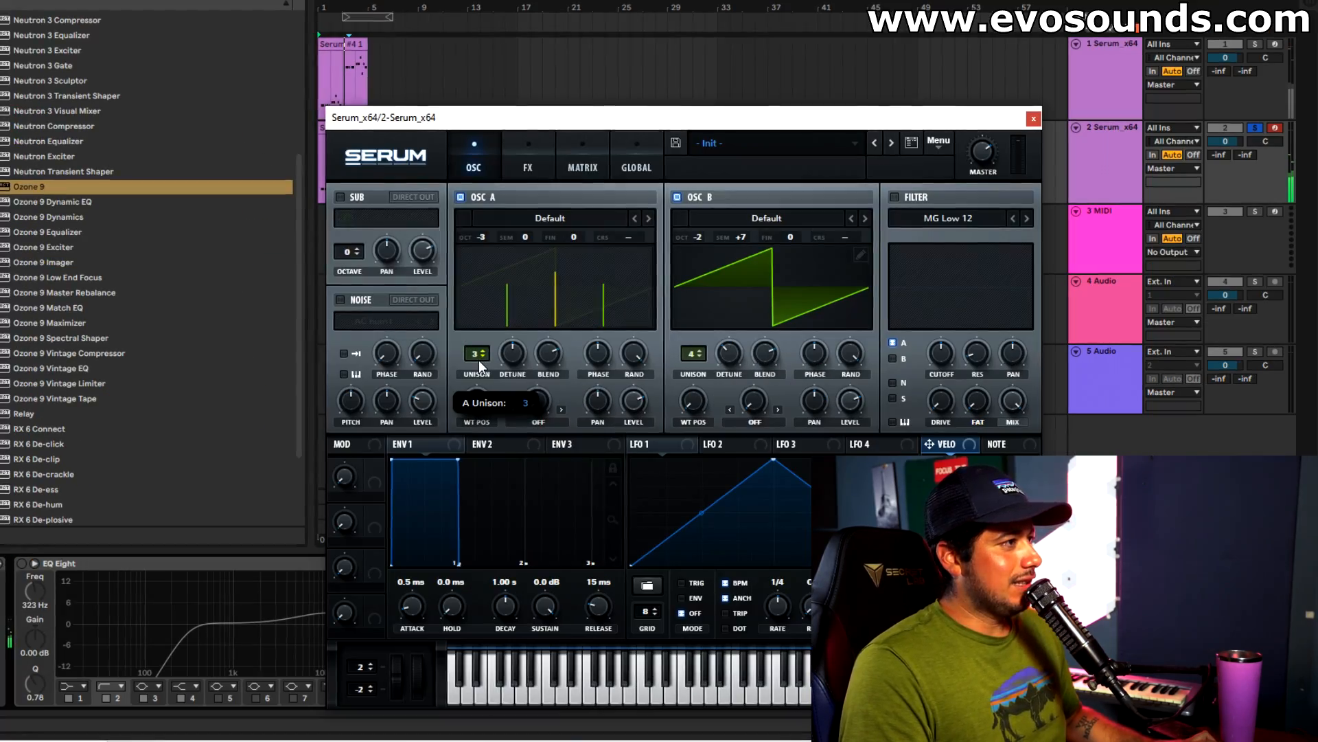
{"action": "left_click", "coordinate": [594, 385]}
{"action": "left_click", "coordinate": [480, 351]}
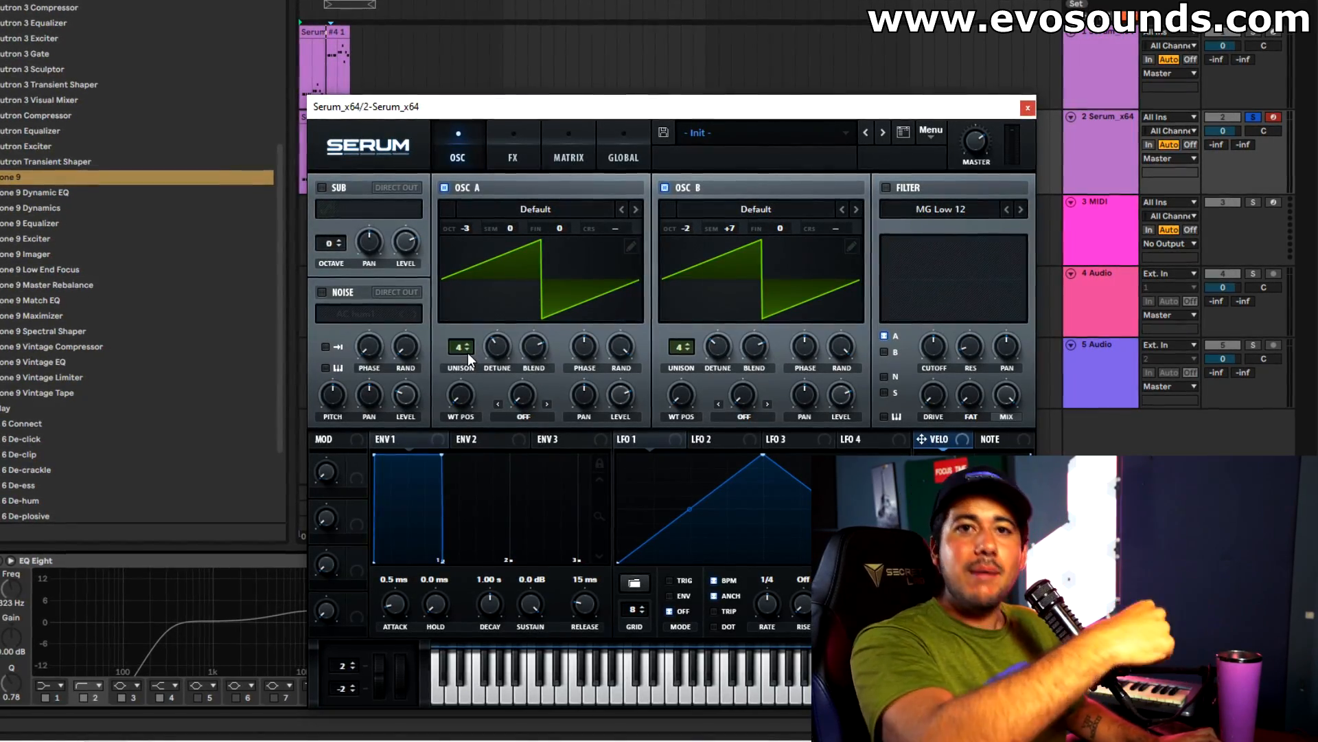
Try a wider sound by raising the unison of both oscillators to 8 voices.
{"action": "mouse_move", "coordinate": [465, 352]}
{"action": "left_mouse_down"}
{"action": "mouse_move", "coordinate": [452, 401]}
{"action": "mouse_move", "coordinate": [468, 332]}
{"action": "mouse_move", "coordinate": [456, 361]}
{"action": "left_mouse_up"}
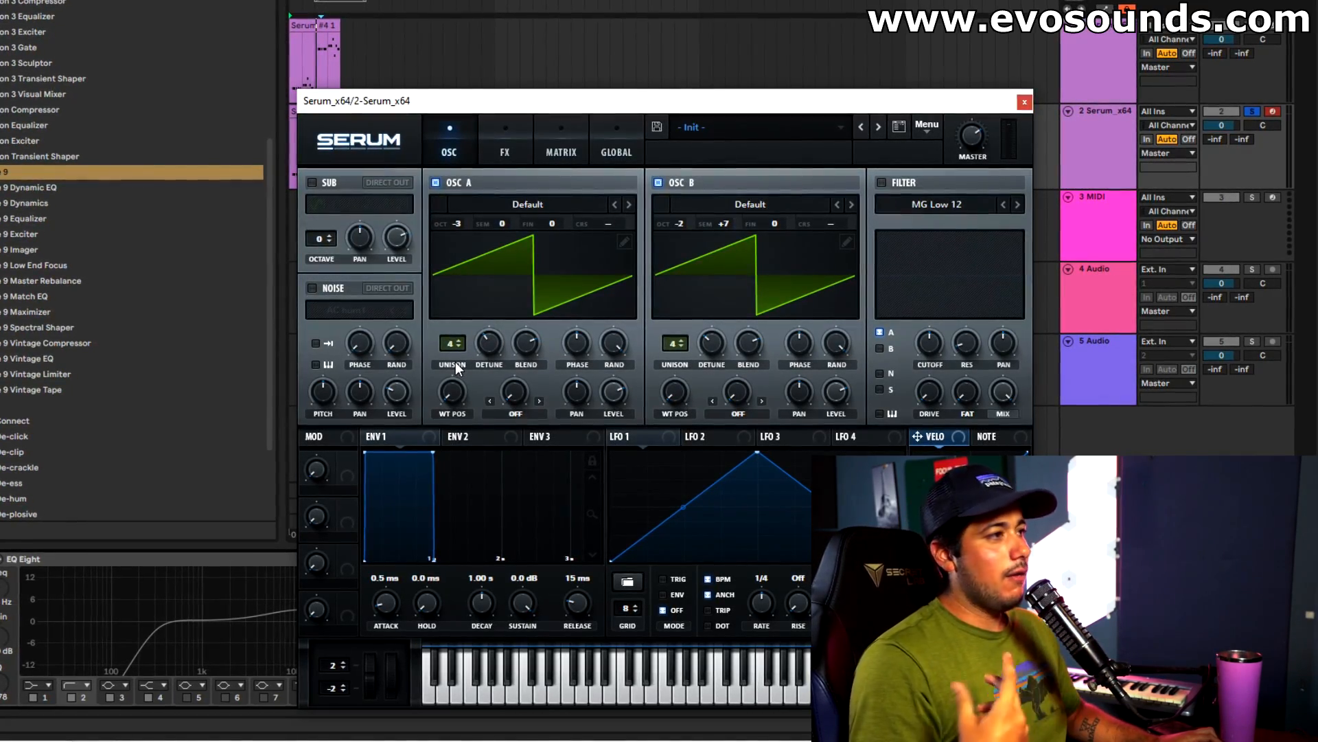
{"action": "mouse_move", "coordinate": [474, 357]}
{"action": "left_mouse_down"}
{"action": "mouse_move", "coordinate": [504, 324]}
{"action": "mouse_move", "coordinate": [481, 351]}
{"action": "left_mouse_up"}
{"action": "left_click_drag", "start_coordinate": [697, 336], "coordinate": [692, 303]}
{"action": "left_click_drag", "start_coordinate": [444, 337], "coordinate": [480, 311]}
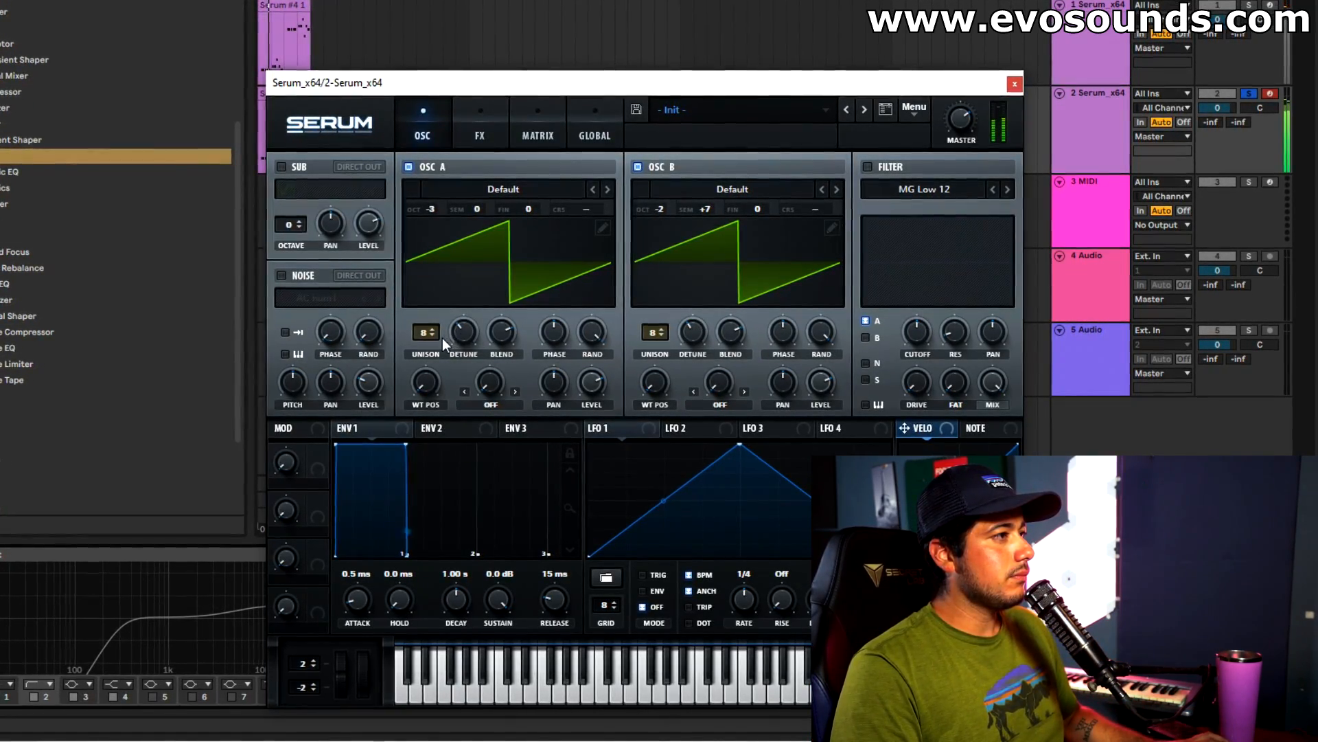
Lower the unison of oscillators A and B to 3 voices each and check oscillator B's detune.
{"action": "left_click_drag", "start_coordinate": [428, 336], "coordinate": [423, 366]}
{"action": "left_click_drag", "start_coordinate": [651, 332], "coordinate": [631, 382]}
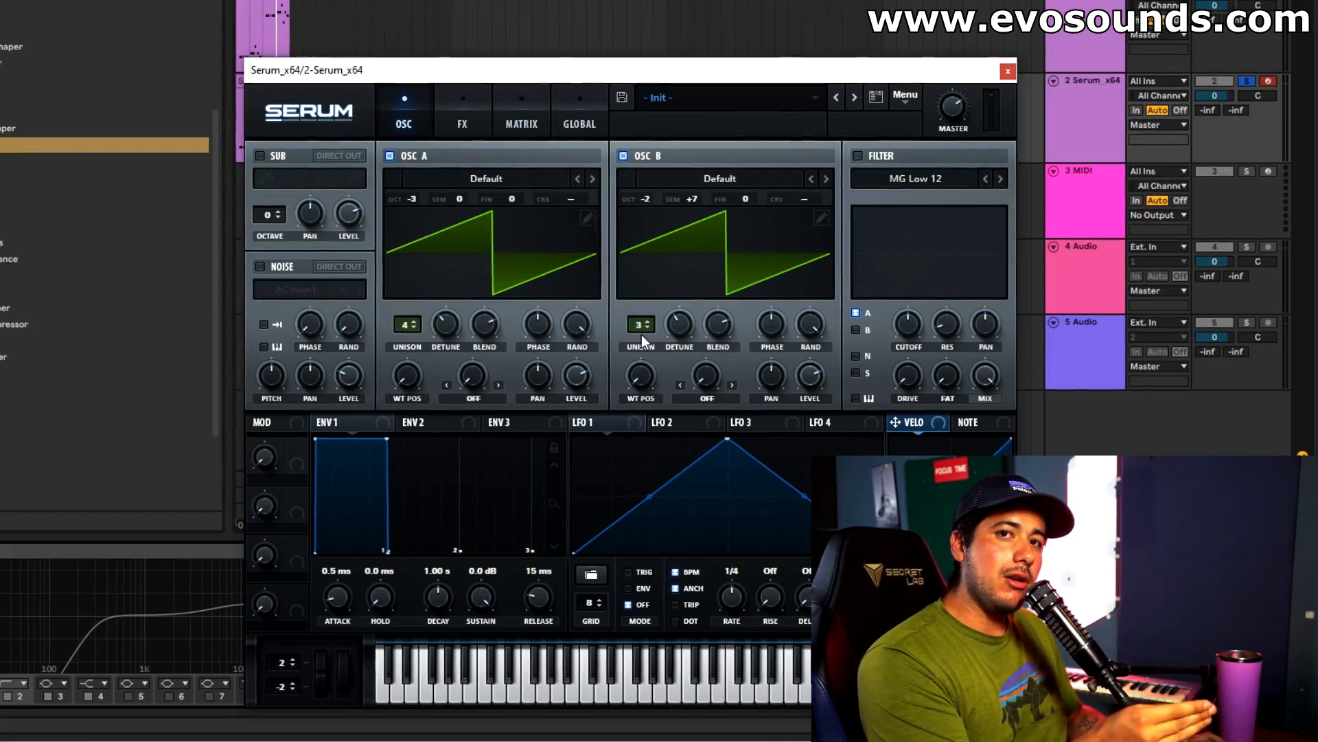
{"action": "left_click", "coordinate": [407, 327]}
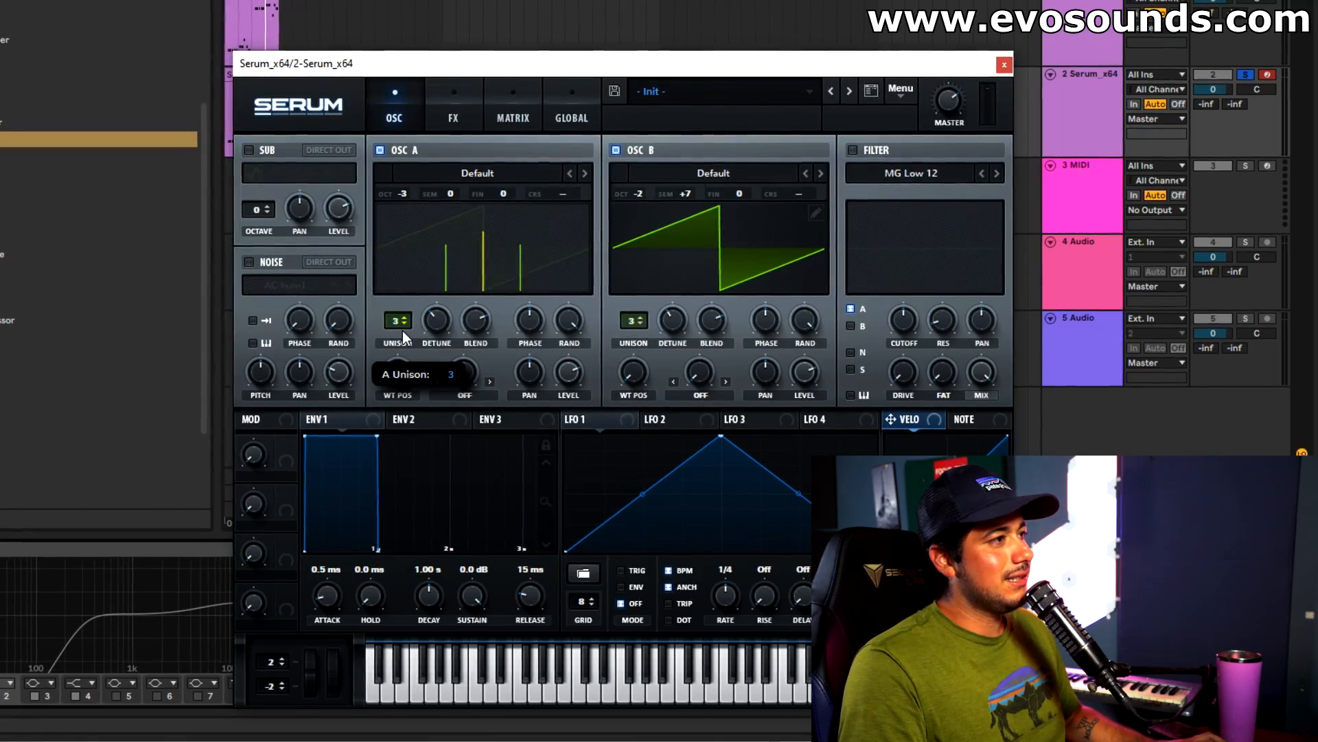
{"action": "left_click", "coordinate": [395, 326]}
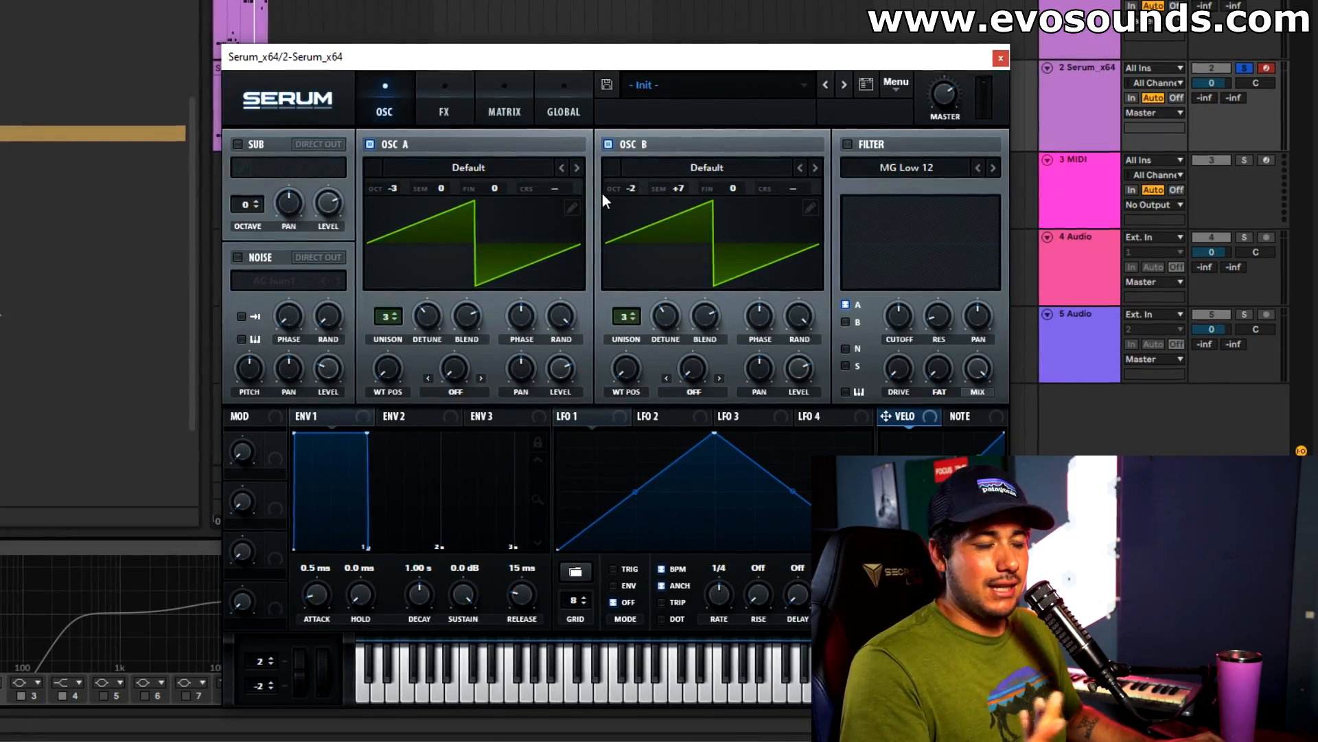
{"action": "left_click", "coordinate": [659, 320]}
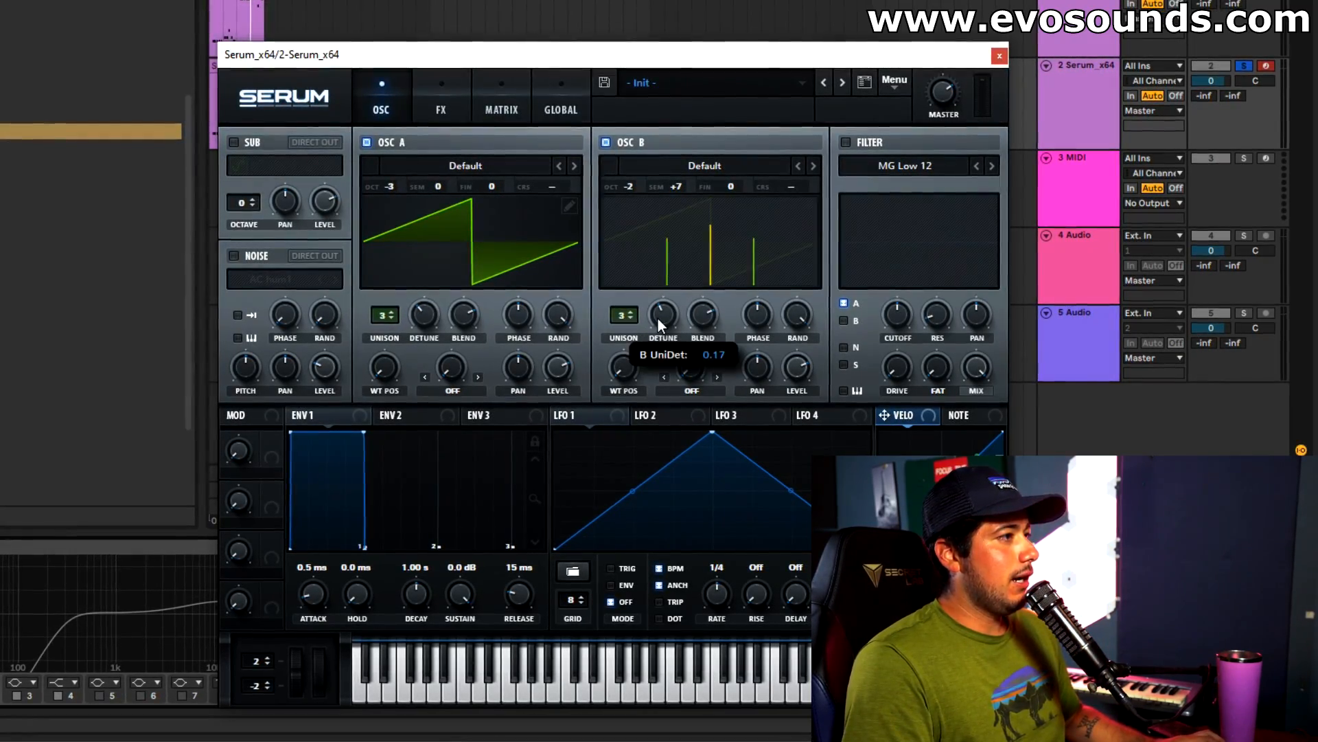
Turn on the filter and choose the High 12 type.
{"action": "left_click", "coordinate": [863, 142]}
{"action": "left_click", "coordinate": [887, 164]}
{"action": "mouse_move", "coordinate": [897, 183]}
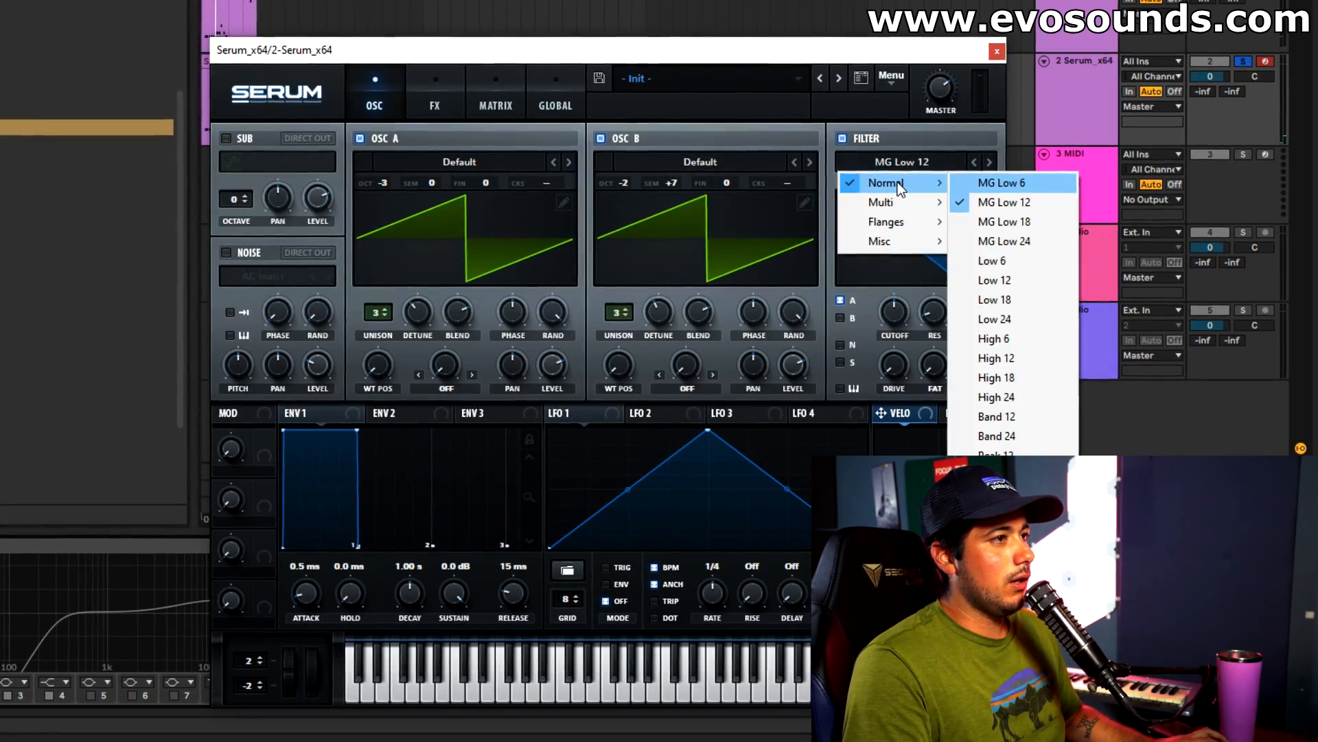
{"action": "left_click", "coordinate": [1002, 355]}
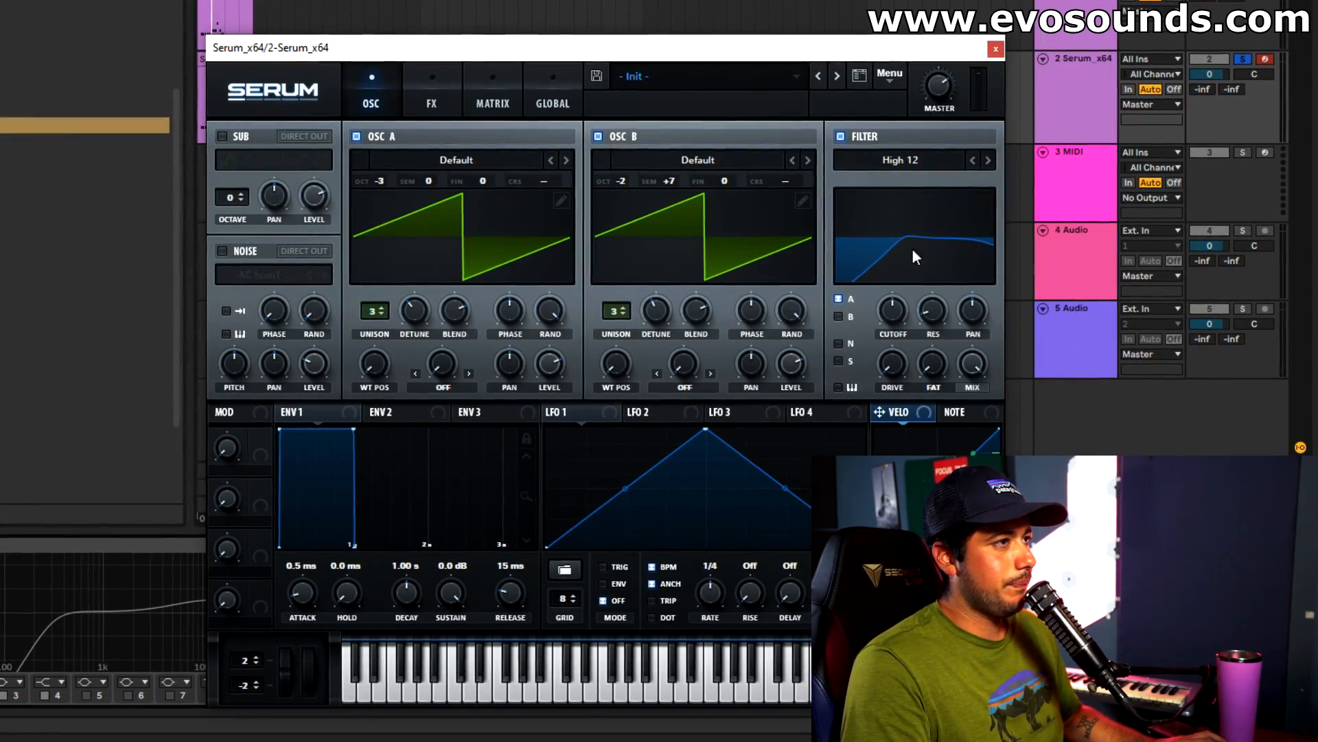
Compare the High 24 filter with High 12, view the filter's phases, and return to High 12 with the normal response display.
{"action": "left_click", "coordinate": [989, 161]}
{"action": "left_click", "coordinate": [978, 158]}
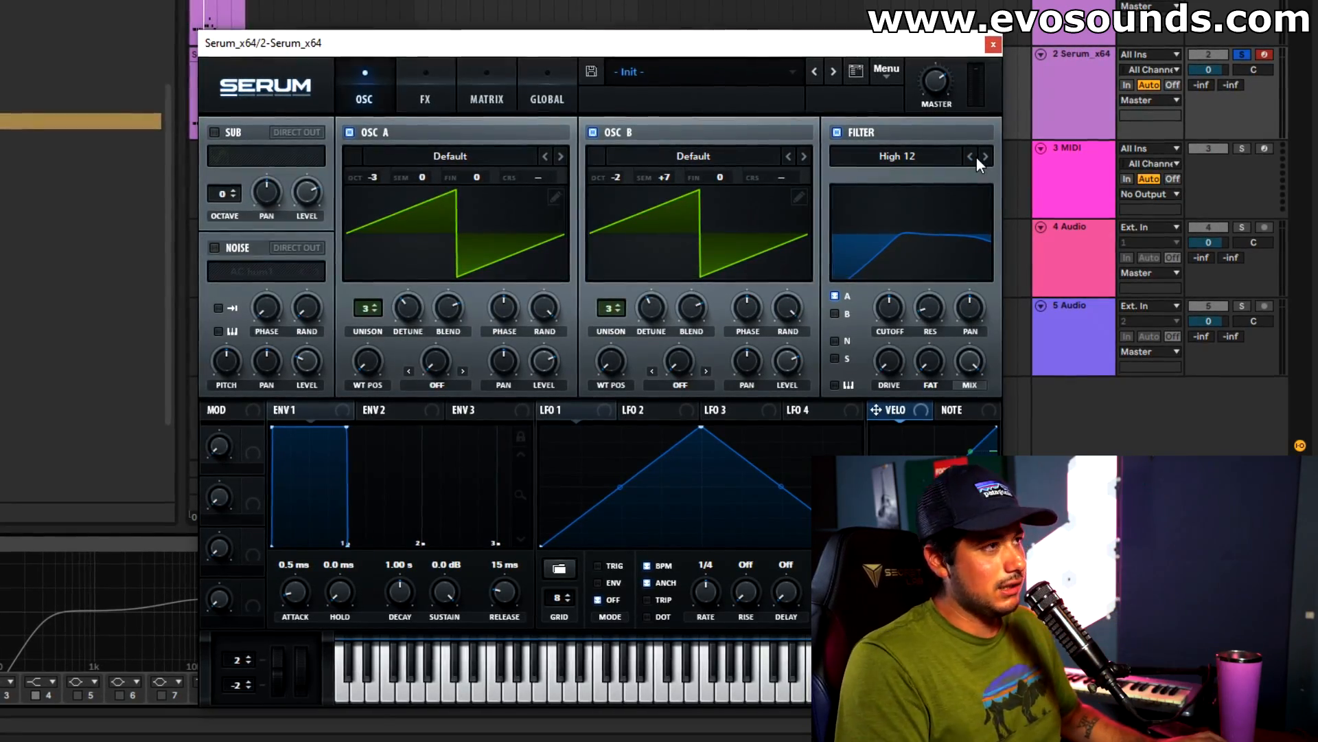
{"action": "left_click", "coordinate": [984, 157]}
{"action": "left_click", "coordinate": [934, 214]}
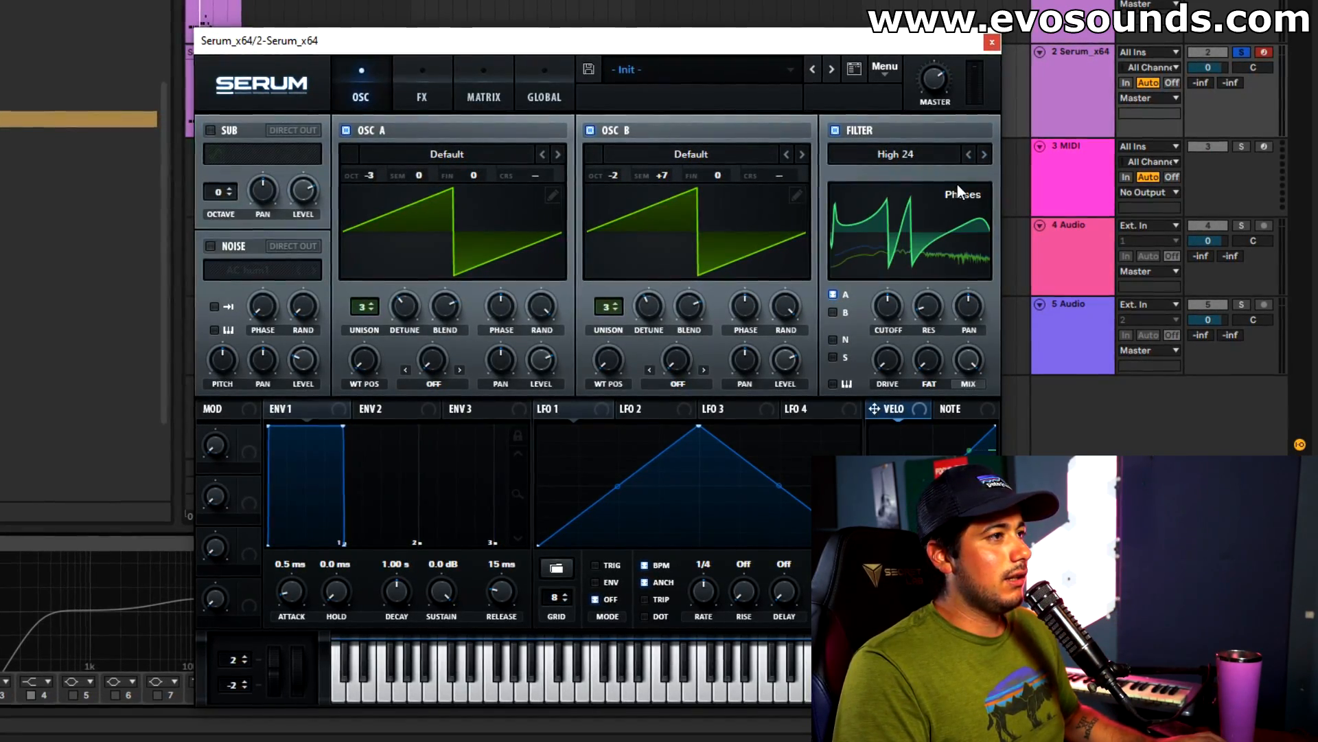
{"action": "left_click", "coordinate": [971, 154]}
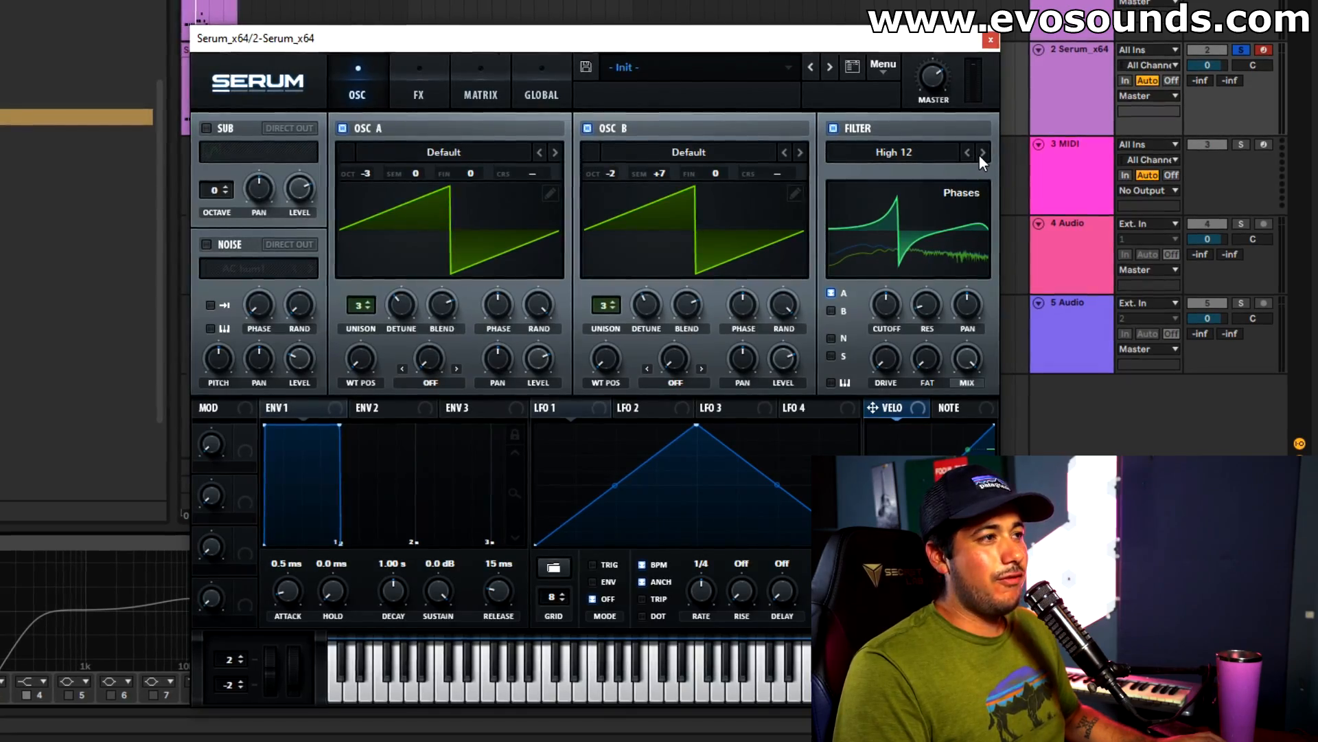
{"action": "left_click", "coordinate": [981, 154]}
{"action": "left_click", "coordinate": [965, 151]}
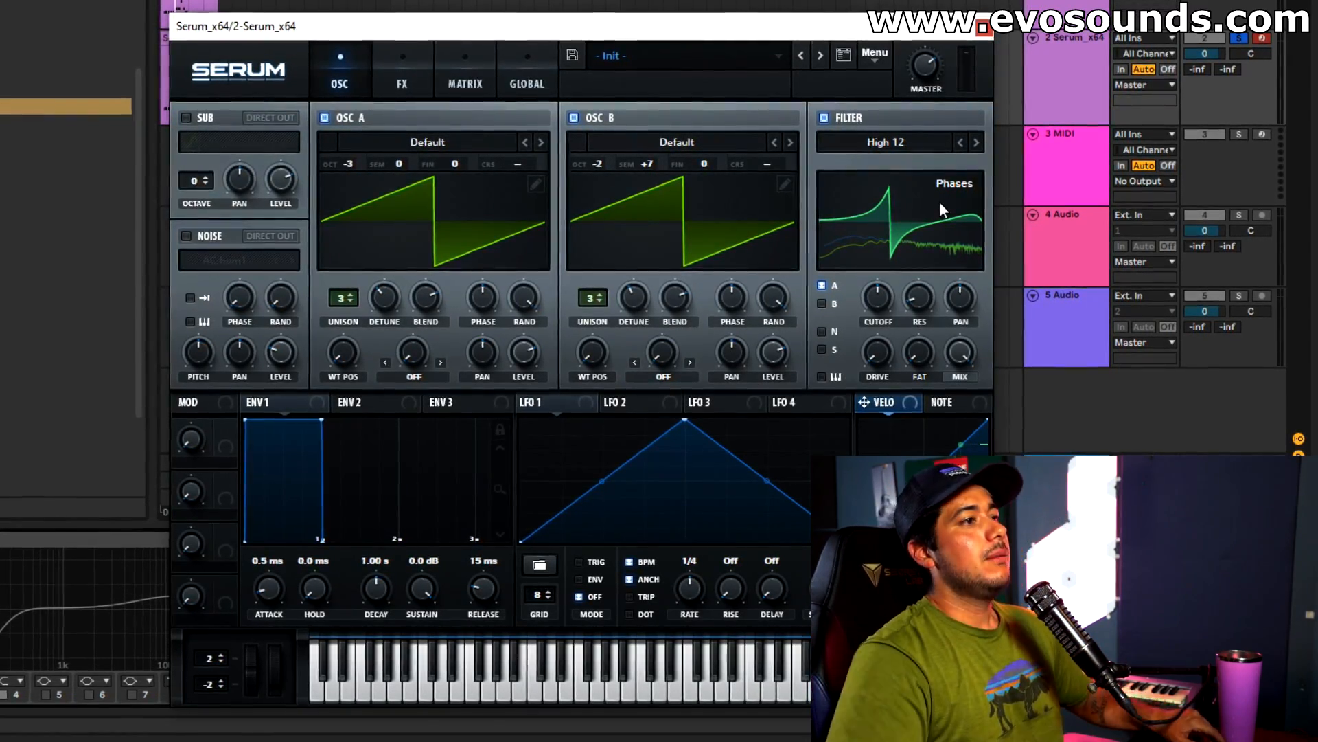
{"action": "left_click", "coordinate": [934, 235]}
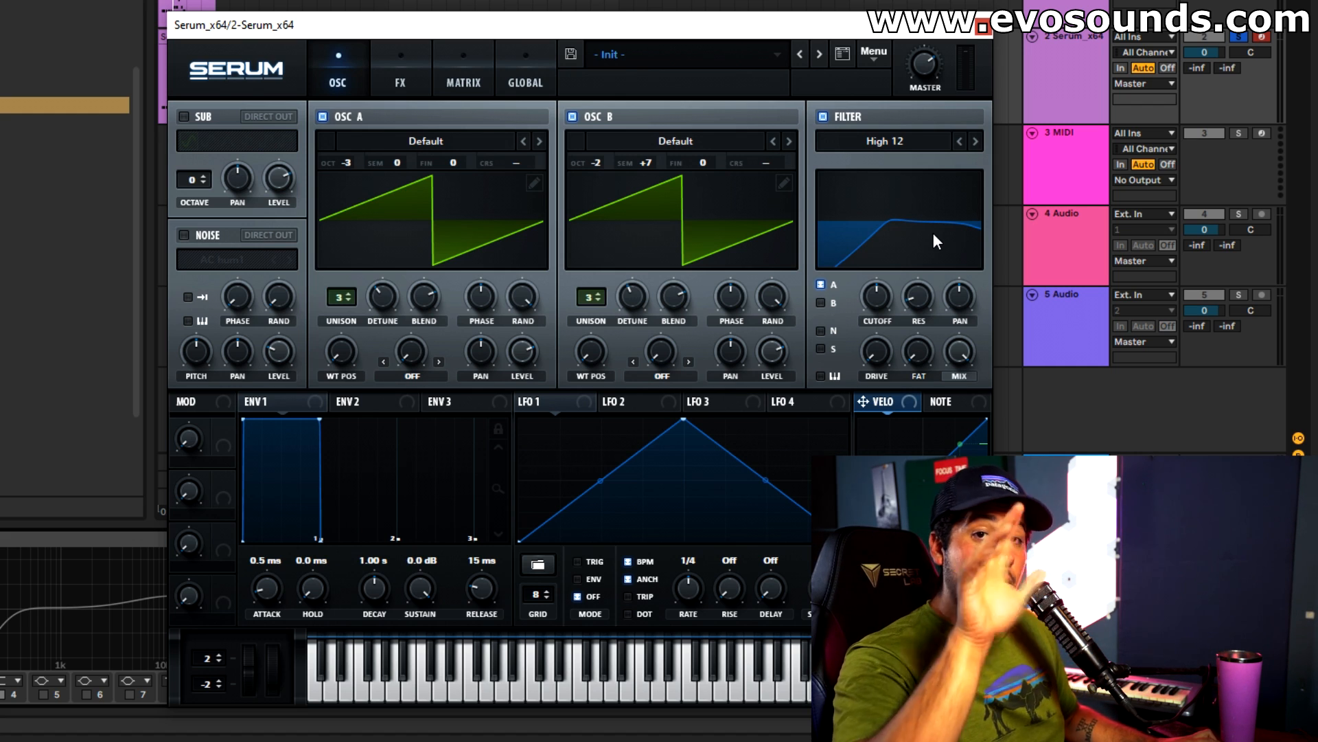
Route oscillator B through the filter as well and fine-tune the filter's response.
{"action": "left_click", "coordinate": [824, 301]}
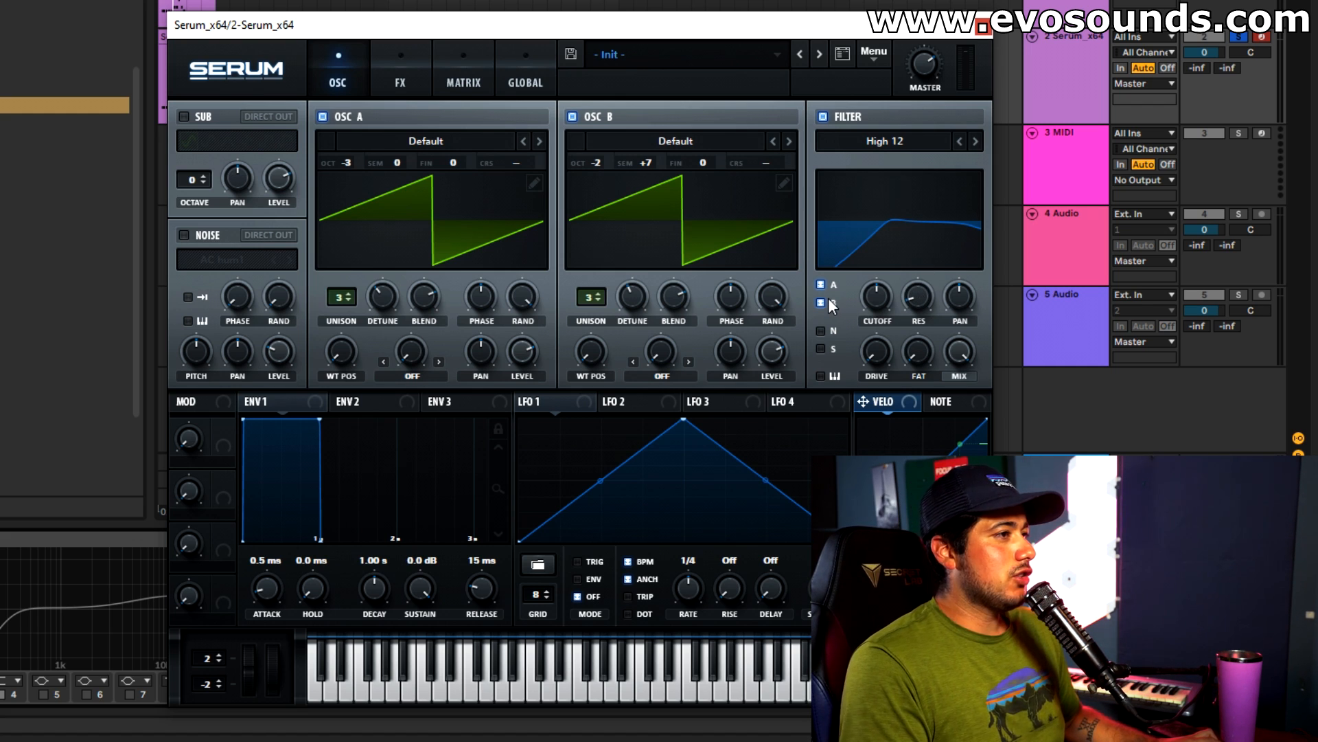
{"action": "left_click_drag", "start_coordinate": [874, 299], "coordinate": [884, 316]}
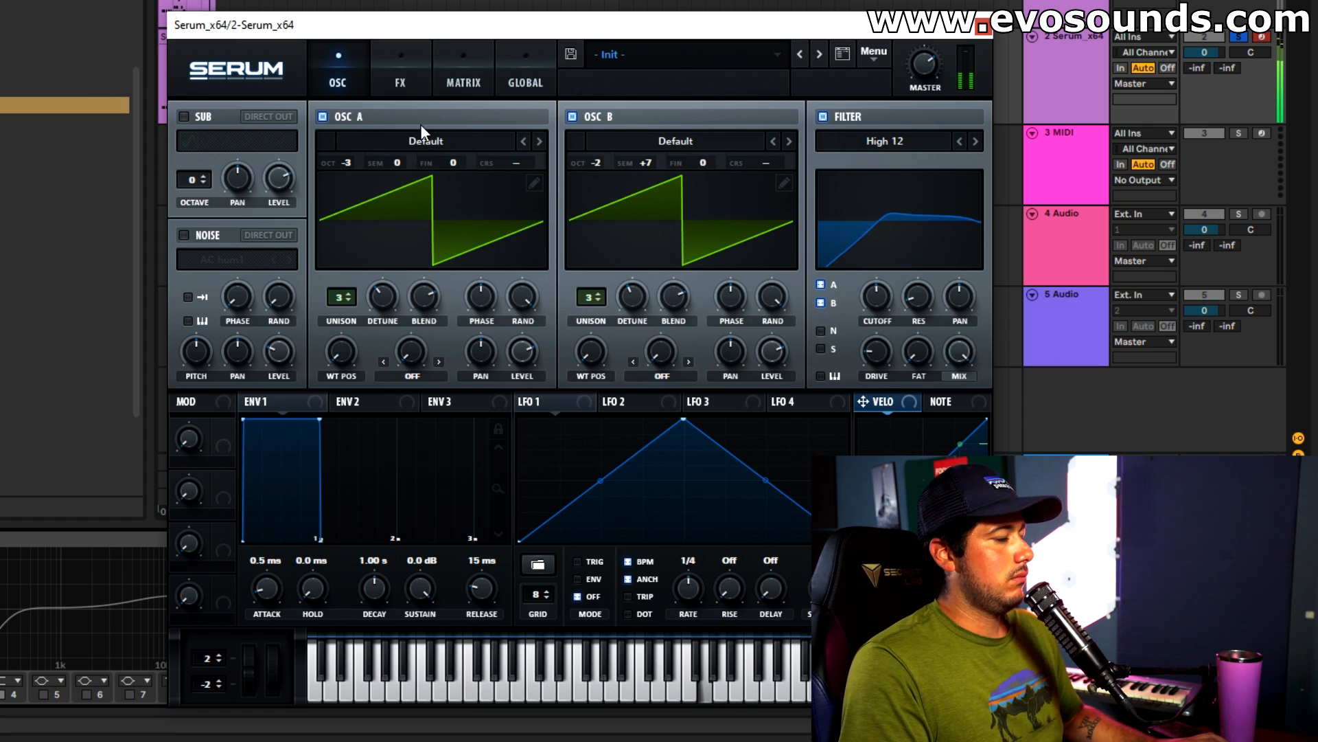
Turn on Tube distortion and a multiband compressor in Serum's effects rack.
{"action": "left_click", "coordinate": [385, 75]}
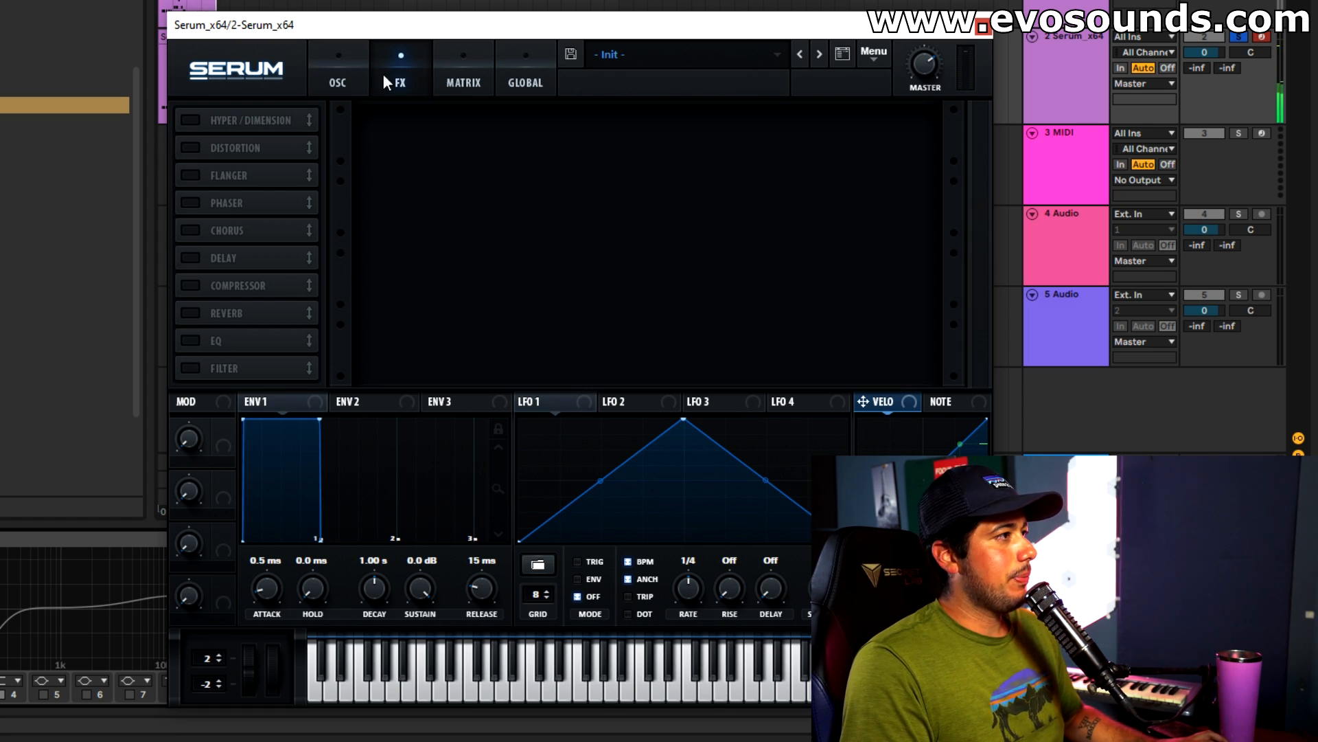
{"action": "left_click", "coordinate": [191, 147]}
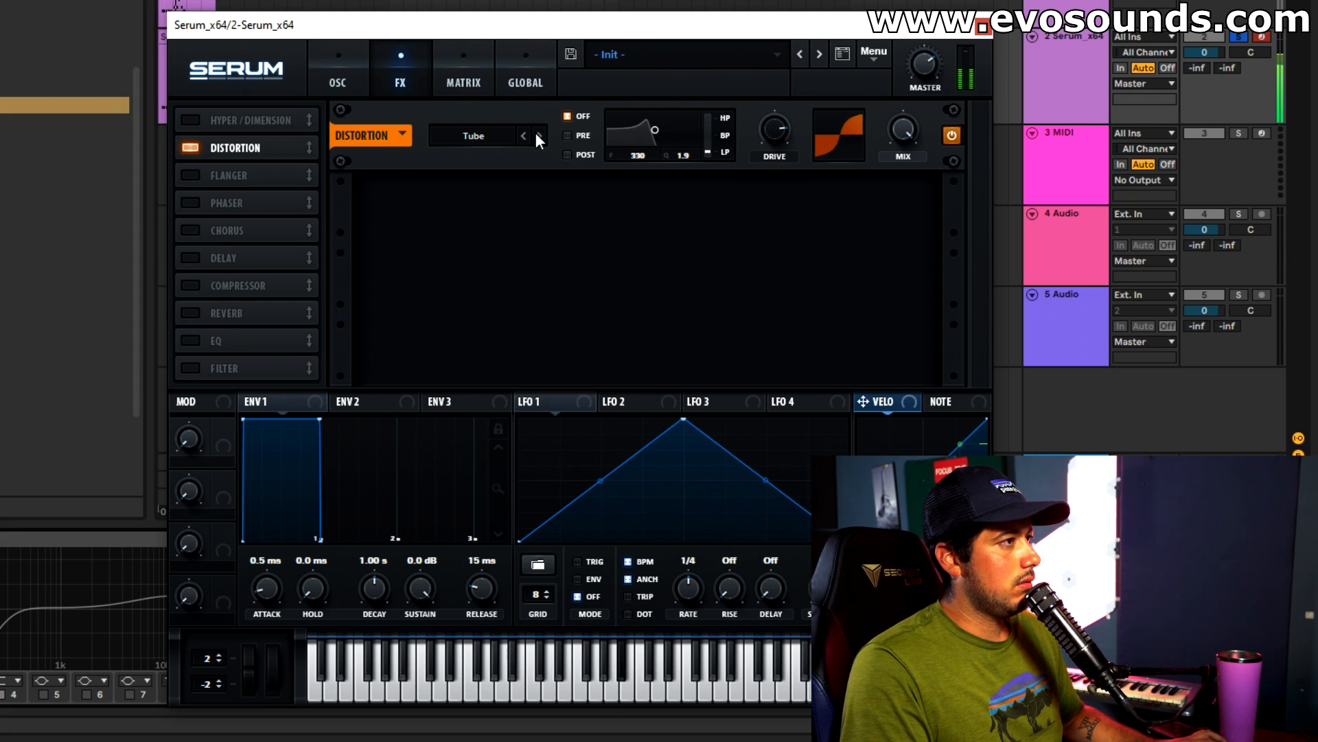
{"action": "left_click", "coordinate": [229, 282]}
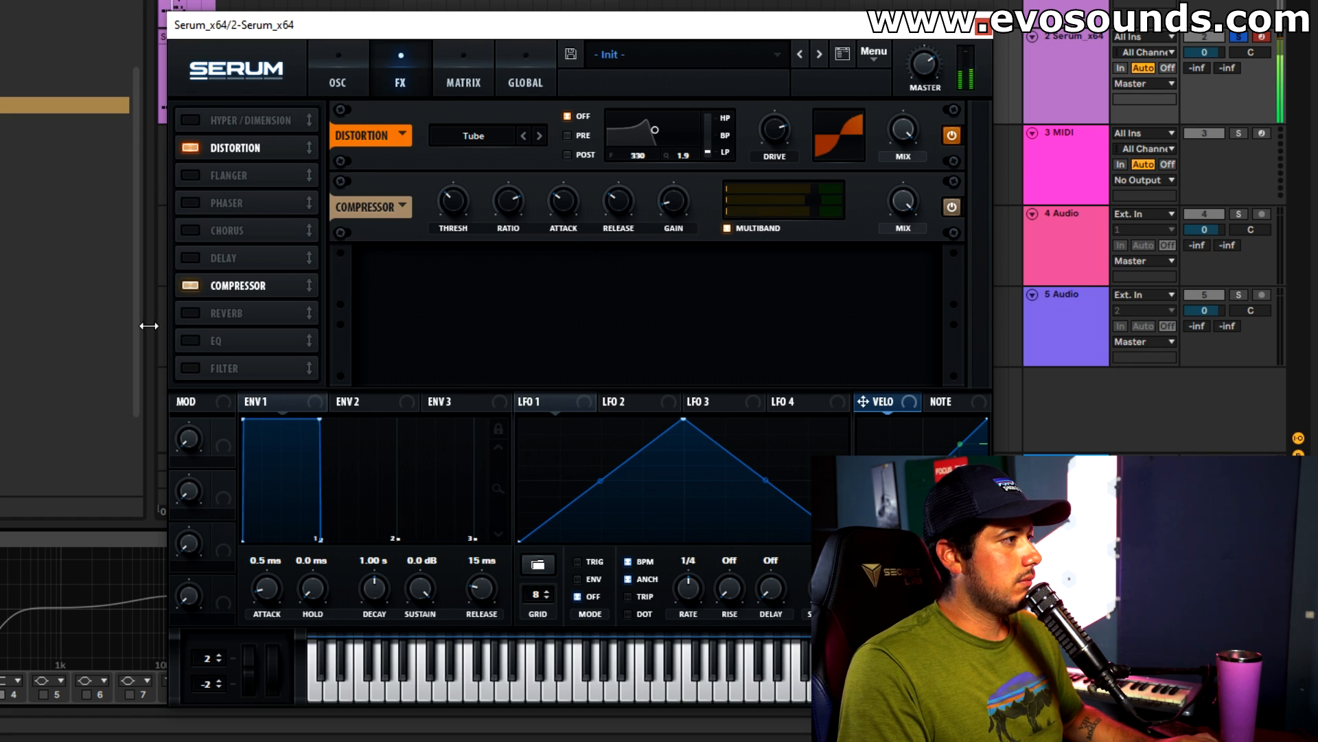
Turn on the EQ effect, switch its low band to a low-cut shape and adjust that band.
{"action": "left_click", "coordinate": [224, 342]}
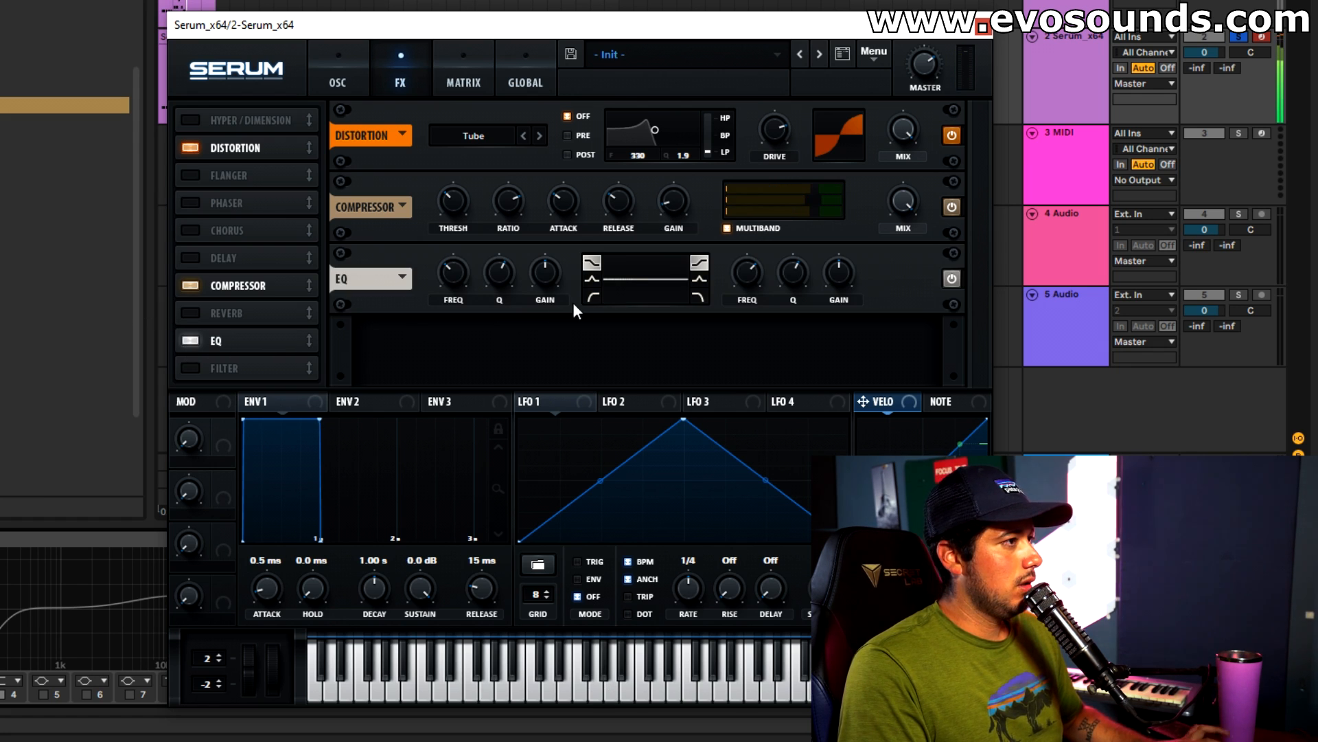
{"action": "left_click_drag", "start_coordinate": [461, 277], "coordinate": [468, 274]}
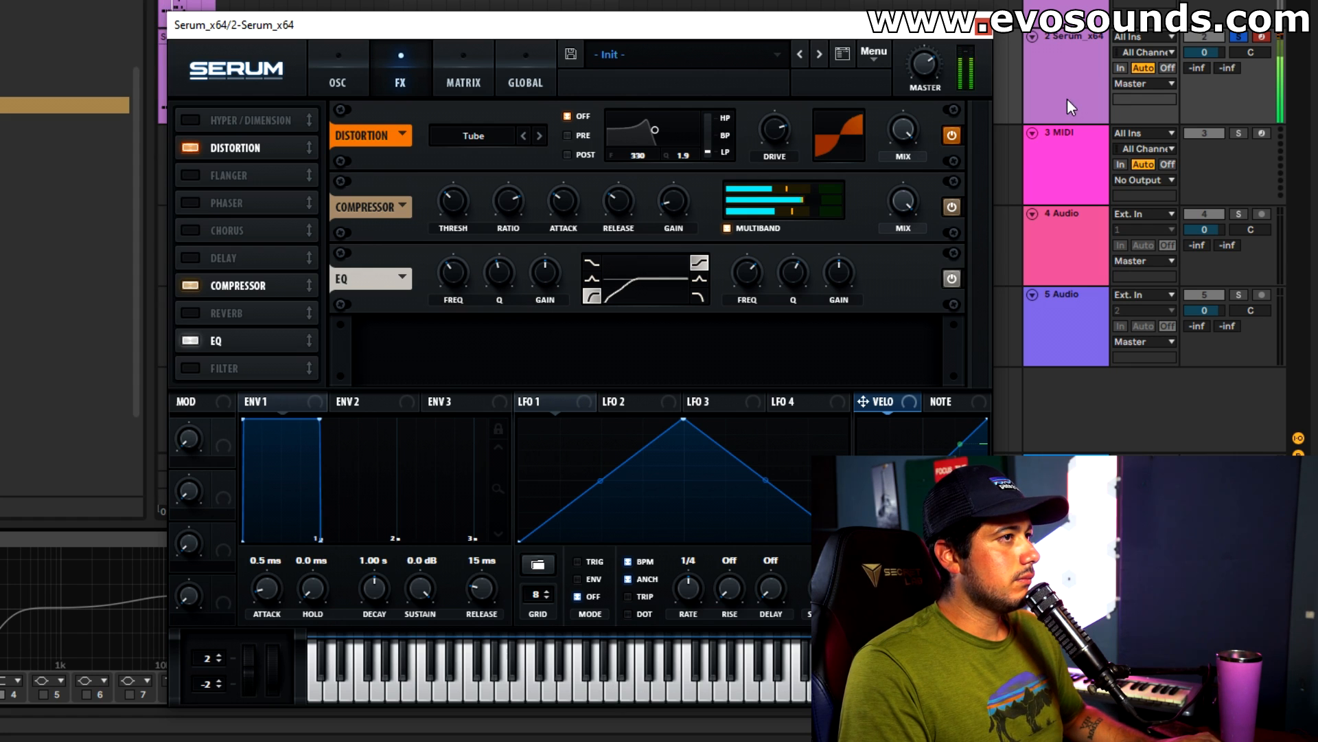
Select the second Serum track and audition the bass with oscillator A temporarily switched off.
{"action": "left_click", "coordinate": [1068, 106]}
{"action": "left_click", "coordinate": [454, 272]}
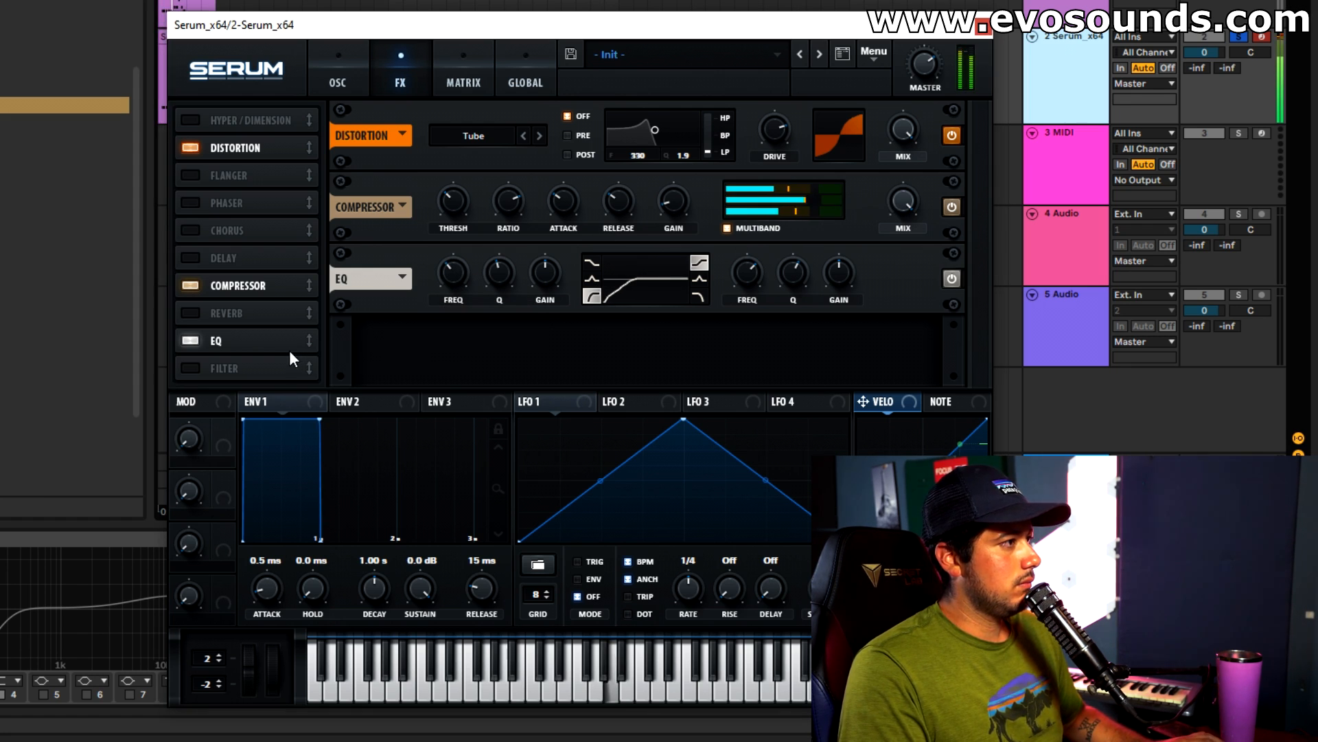
{"action": "left_click", "coordinate": [338, 82]}
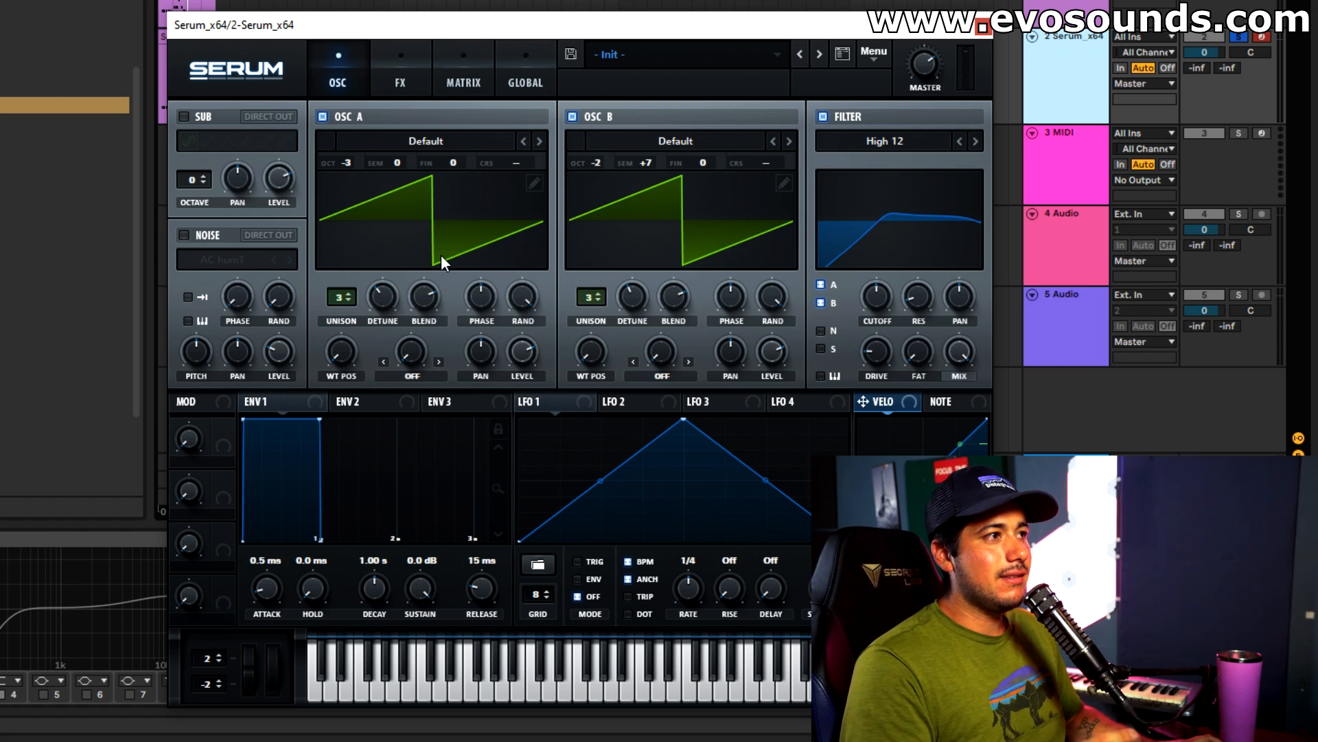
{"action": "left_click", "coordinate": [403, 92]}
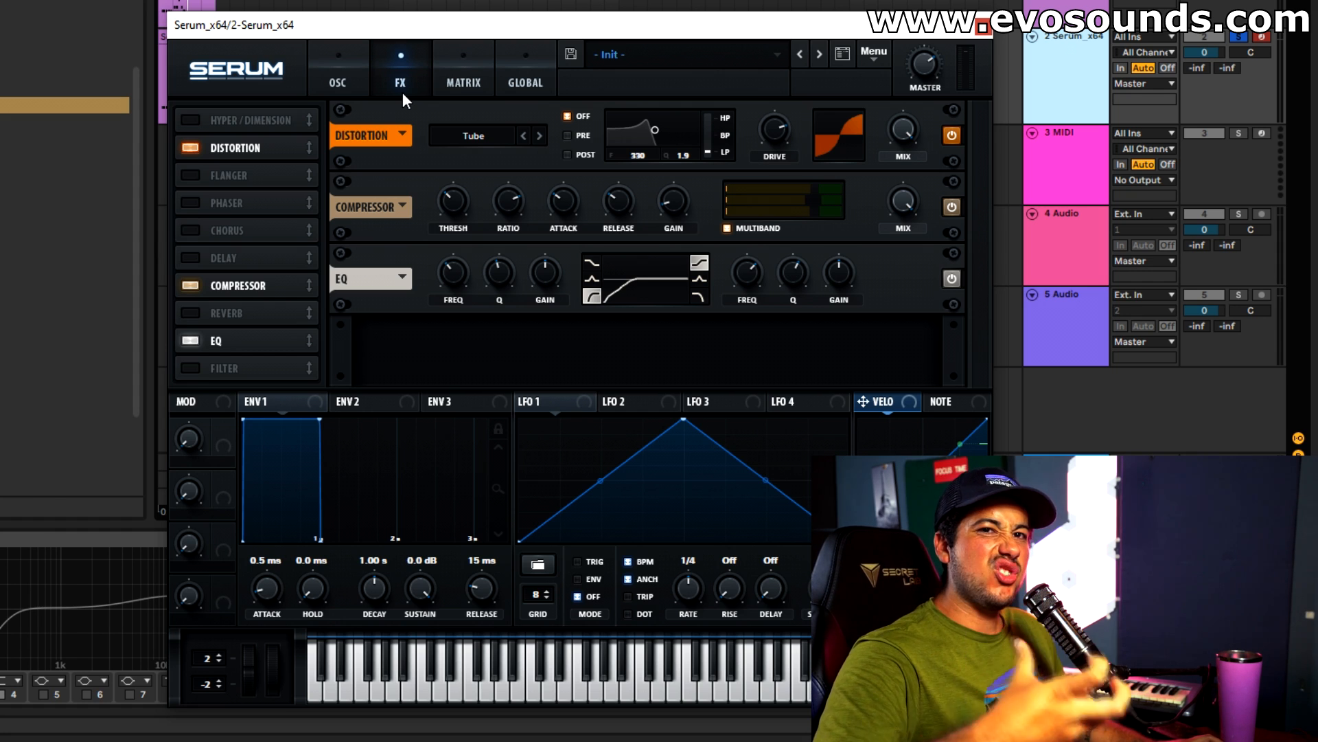
{"action": "left_click", "coordinate": [344, 85]}
{"action": "left_click", "coordinate": [350, 115]}
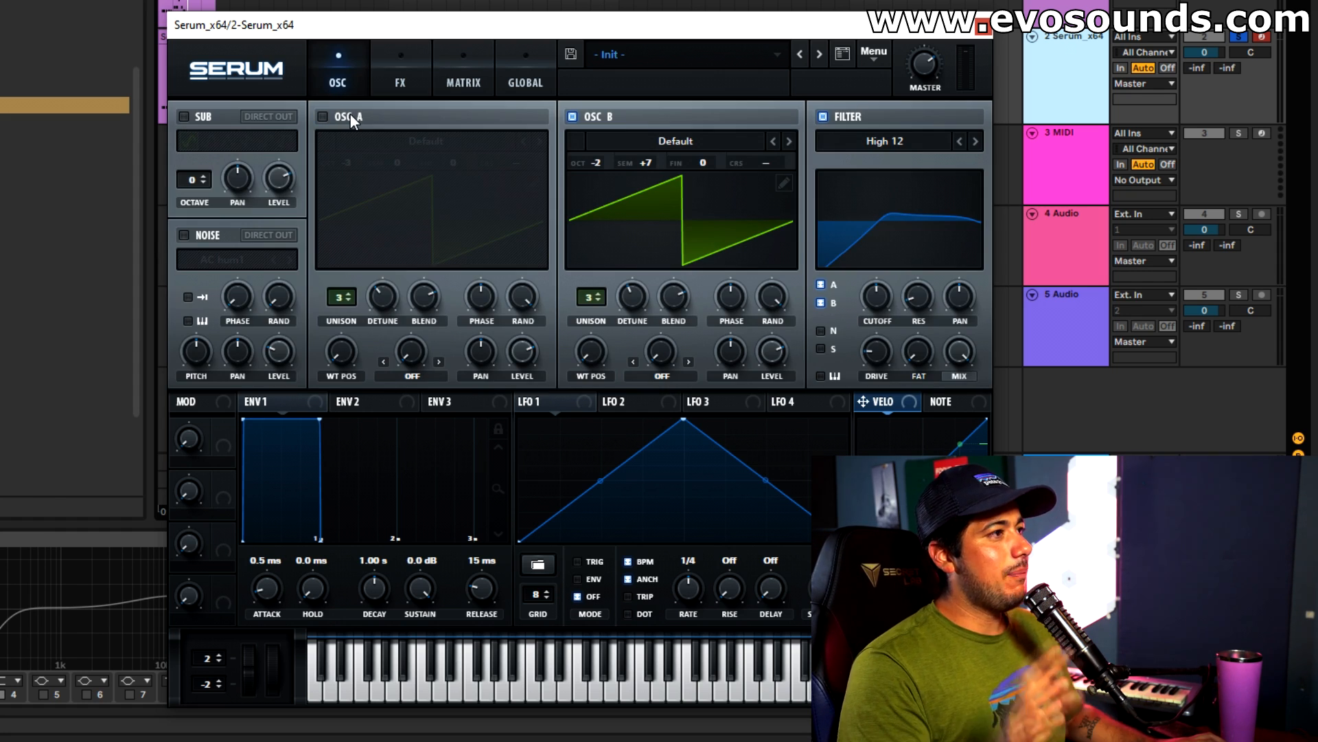
{"action": "key", "text": "space"}
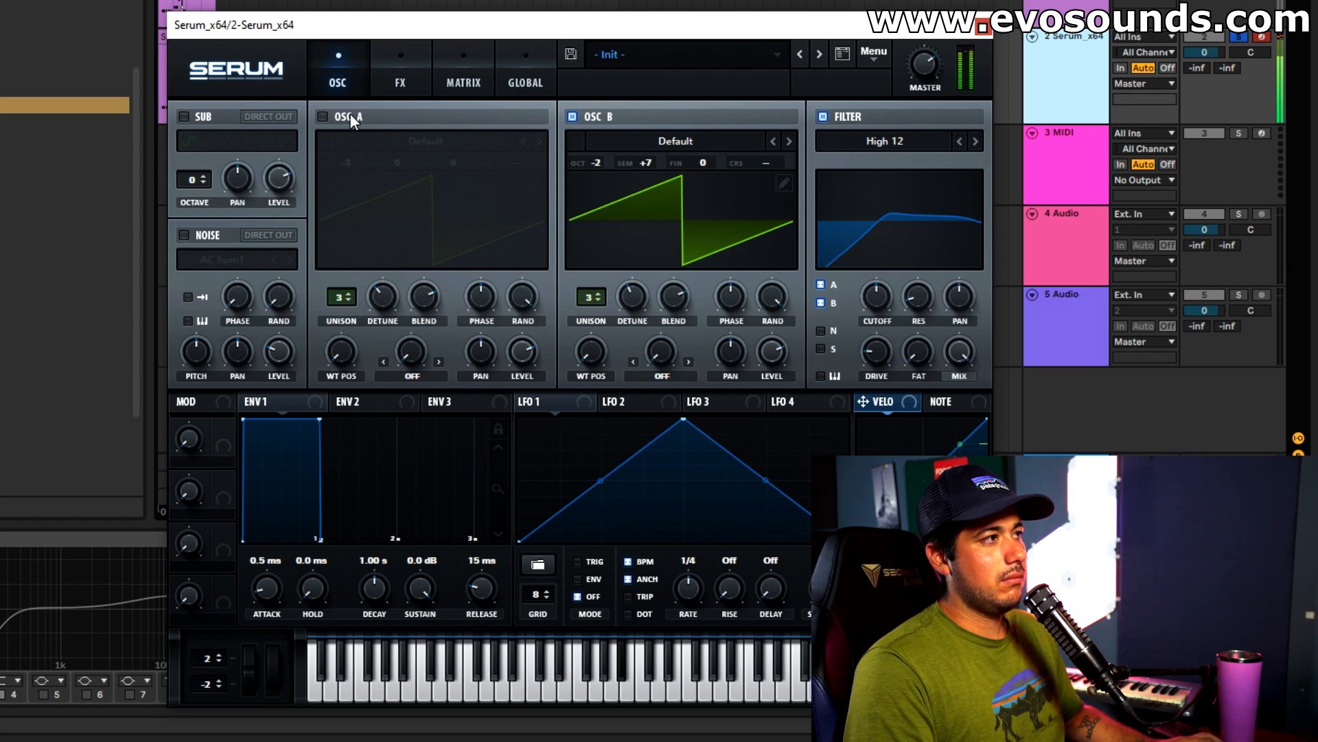
{"action": "left_click", "coordinate": [350, 115]}
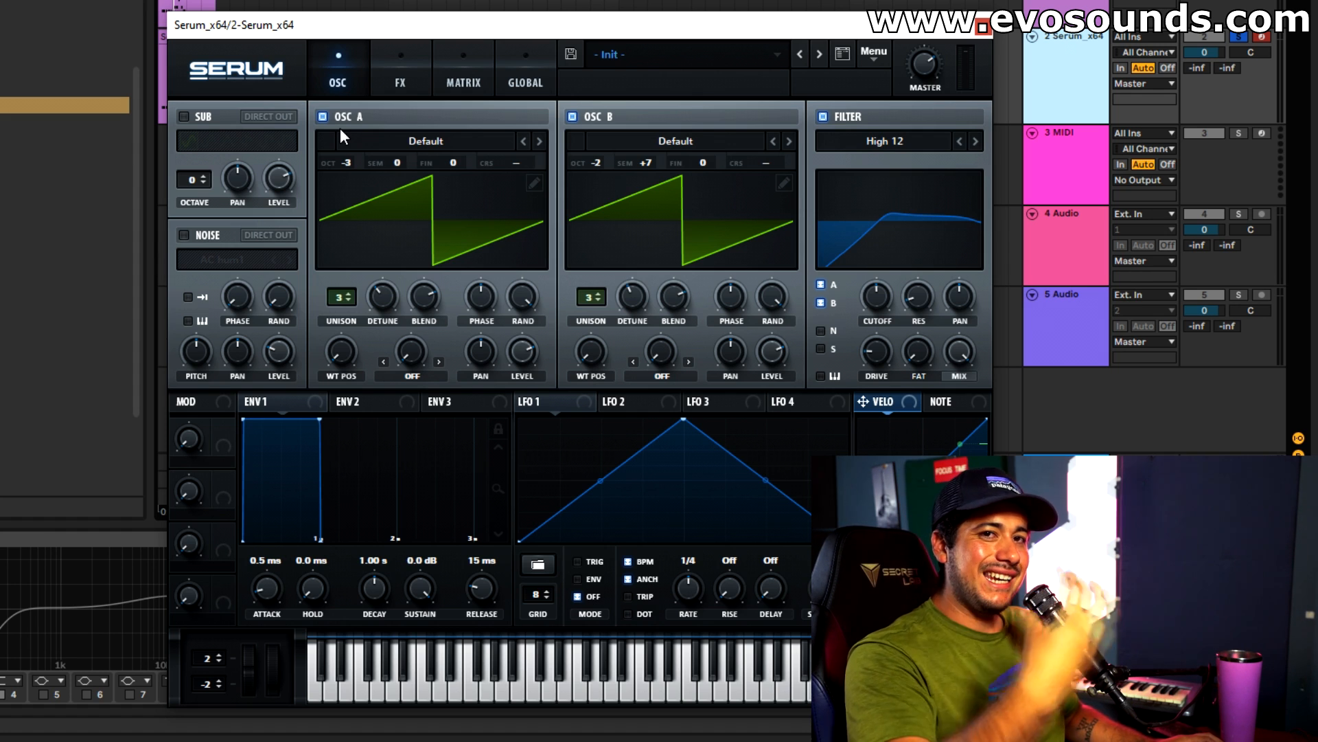
Turn on the noise oscillator with AC hum1 and set its level to 21% during playback.
{"action": "left_click", "coordinate": [221, 238]}
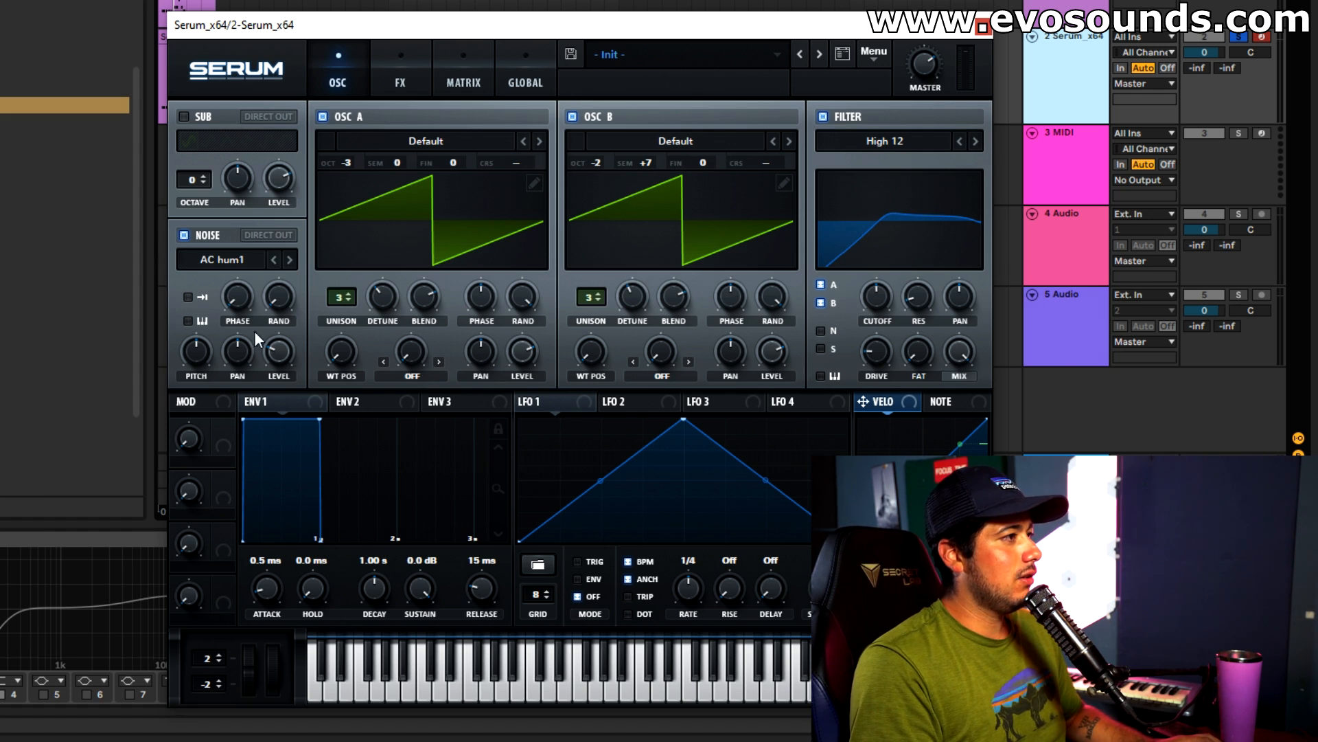
{"action": "key", "text": "space"}
{"action": "left_click_drag", "start_coordinate": [277, 356], "coordinate": [272, 361]}
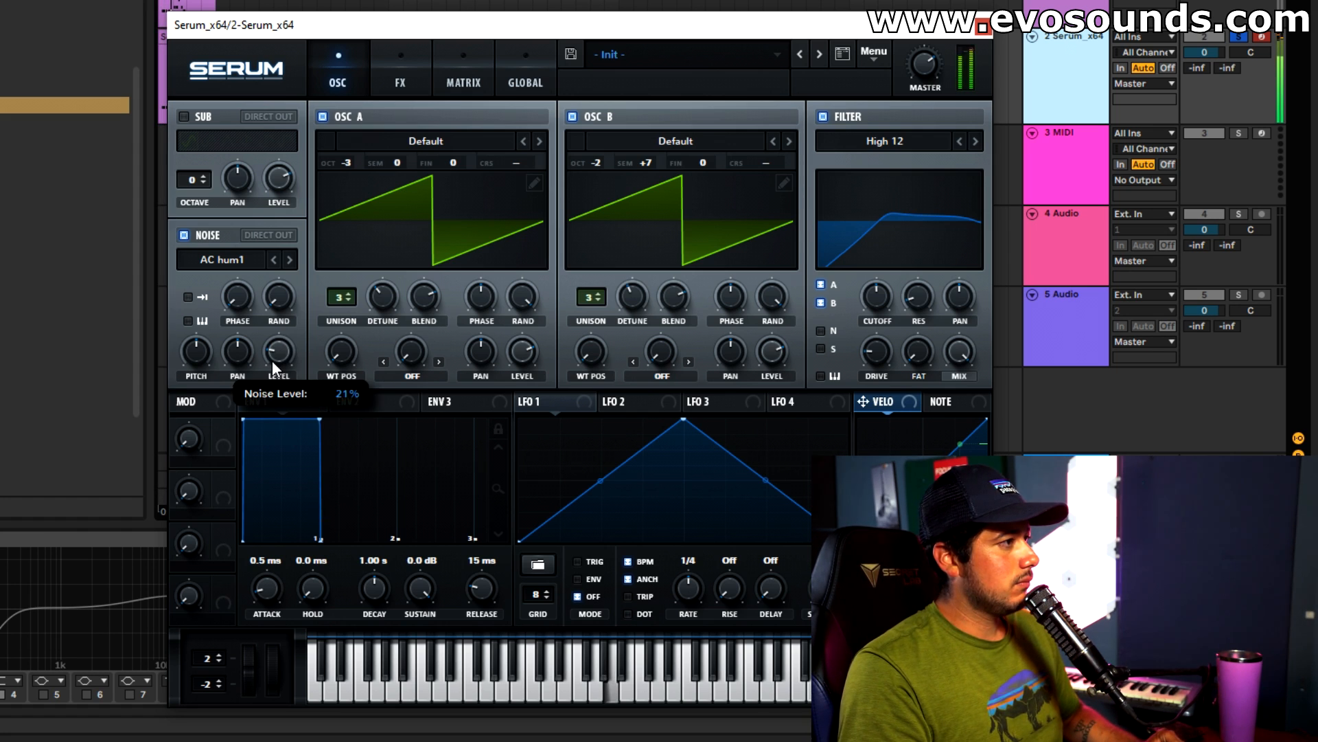
Switch the high band of Serum's EQ to a peak shape at about 1024 Hz, raise its gain, and compare with the EQ bypassed.
{"action": "left_click", "coordinate": [401, 76]}
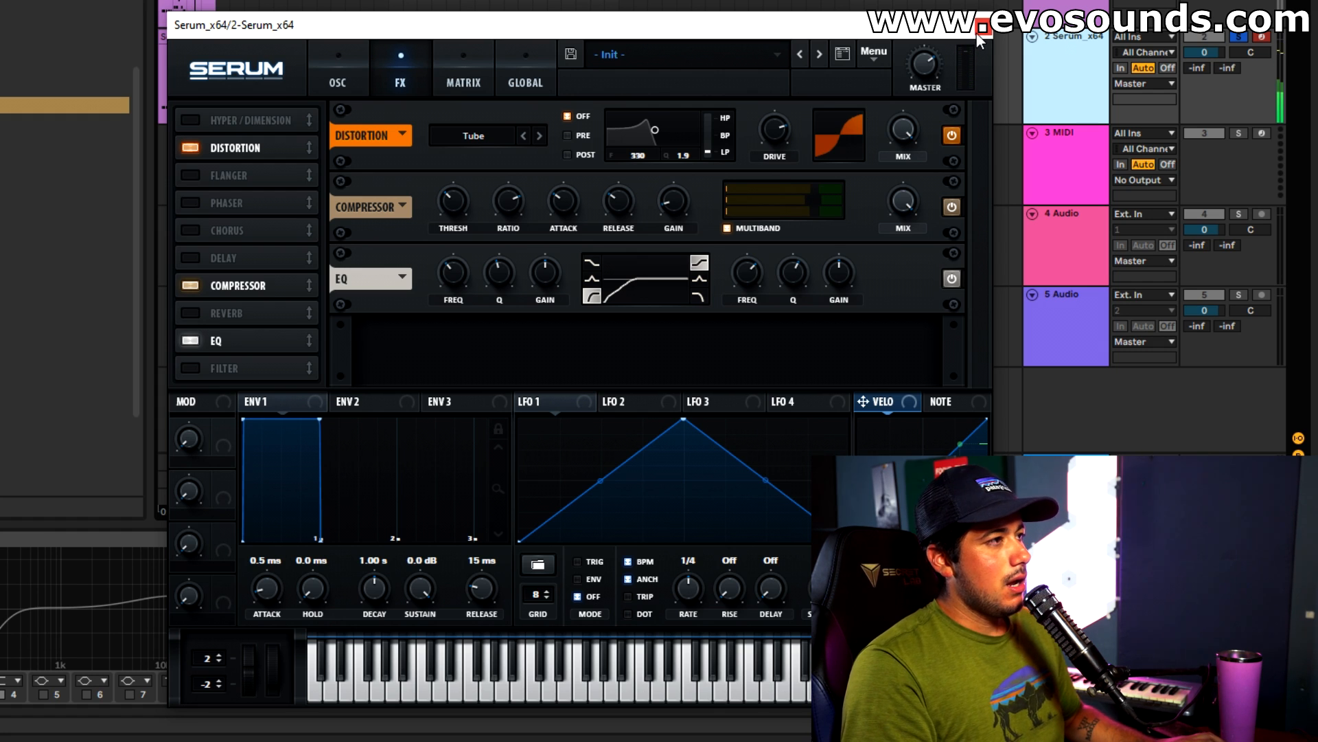
{"action": "left_click", "coordinate": [188, 364]}
{"action": "left_click", "coordinate": [188, 364]}
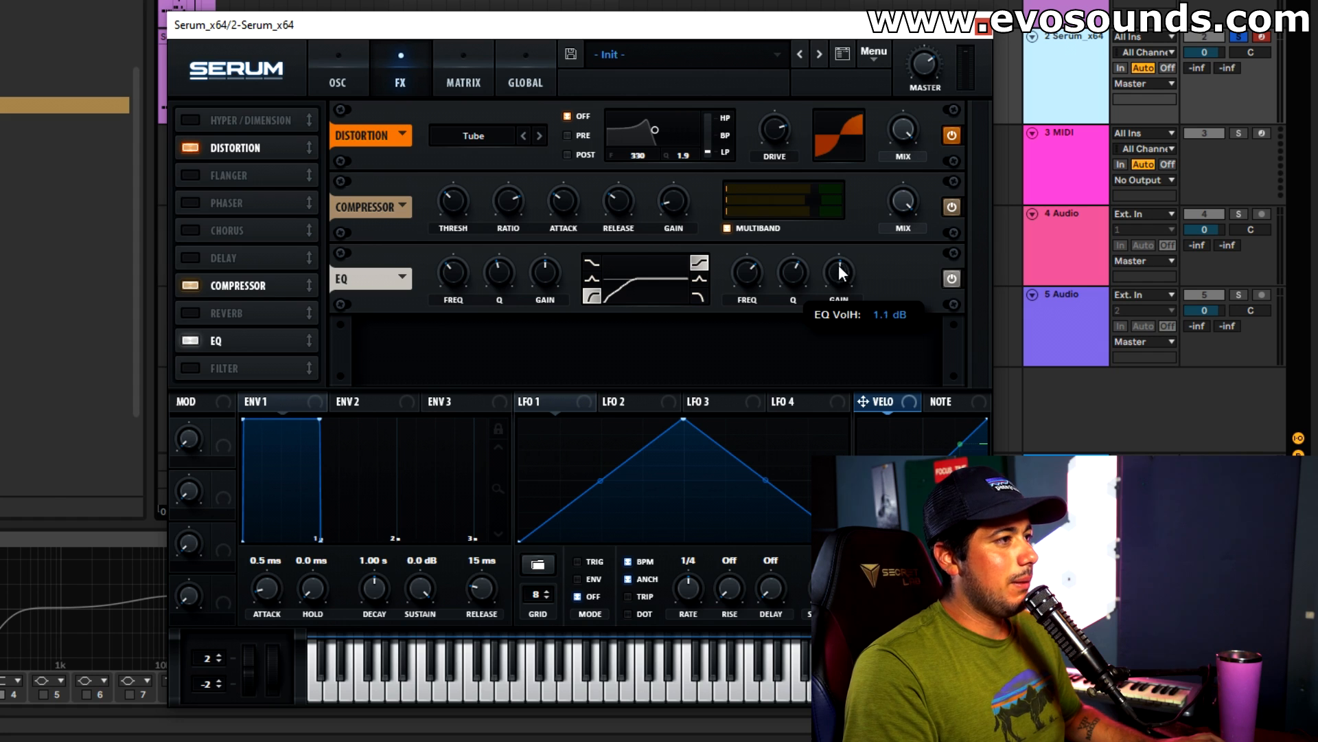
{"action": "left_click", "coordinate": [699, 279]}
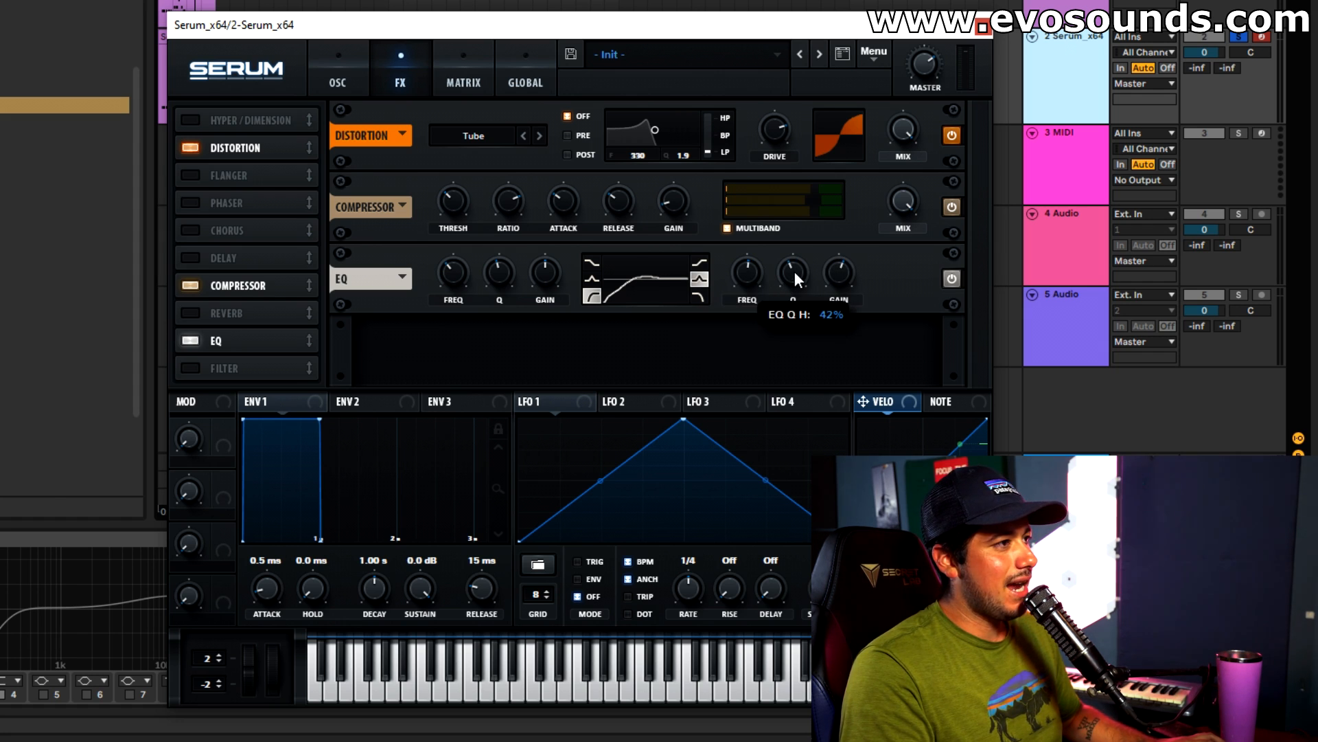
{"action": "left_click_drag", "start_coordinate": [837, 281], "coordinate": [836, 274]}
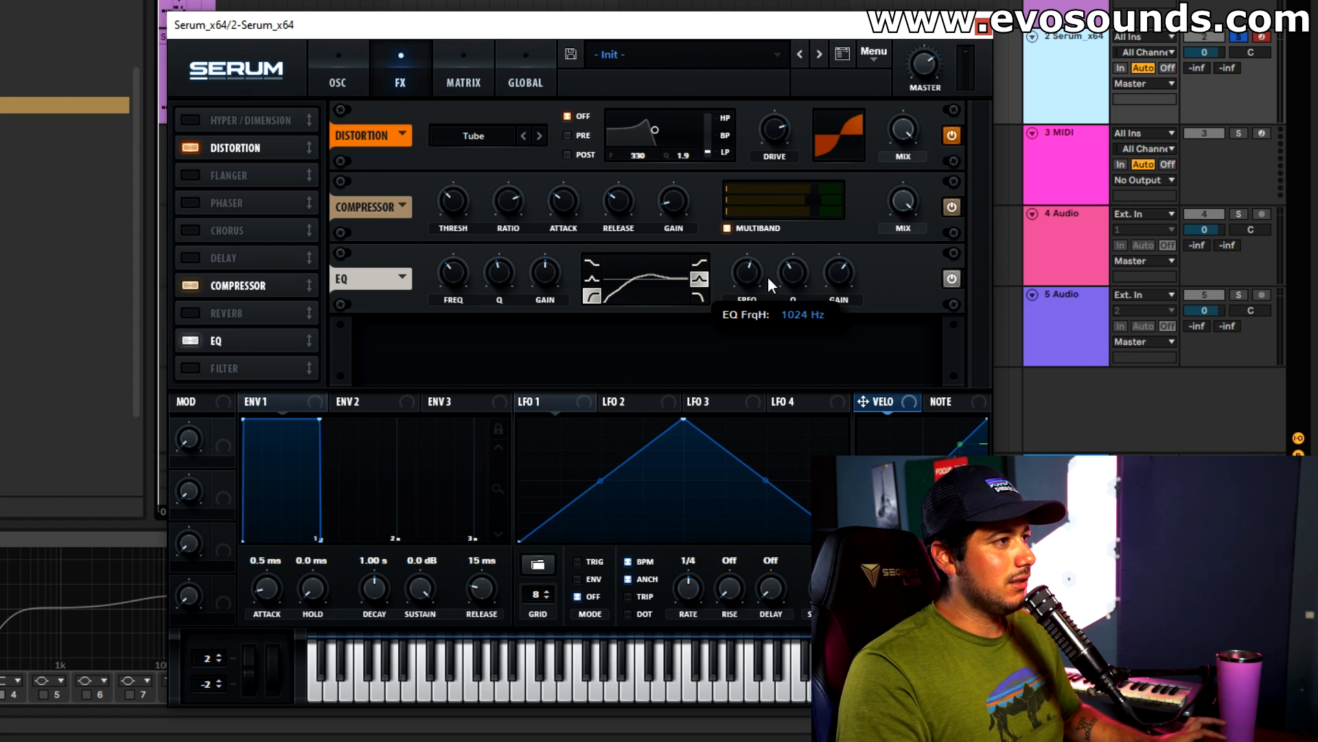
{"action": "left_click", "coordinate": [195, 342]}
{"action": "left_click", "coordinate": [194, 341]}
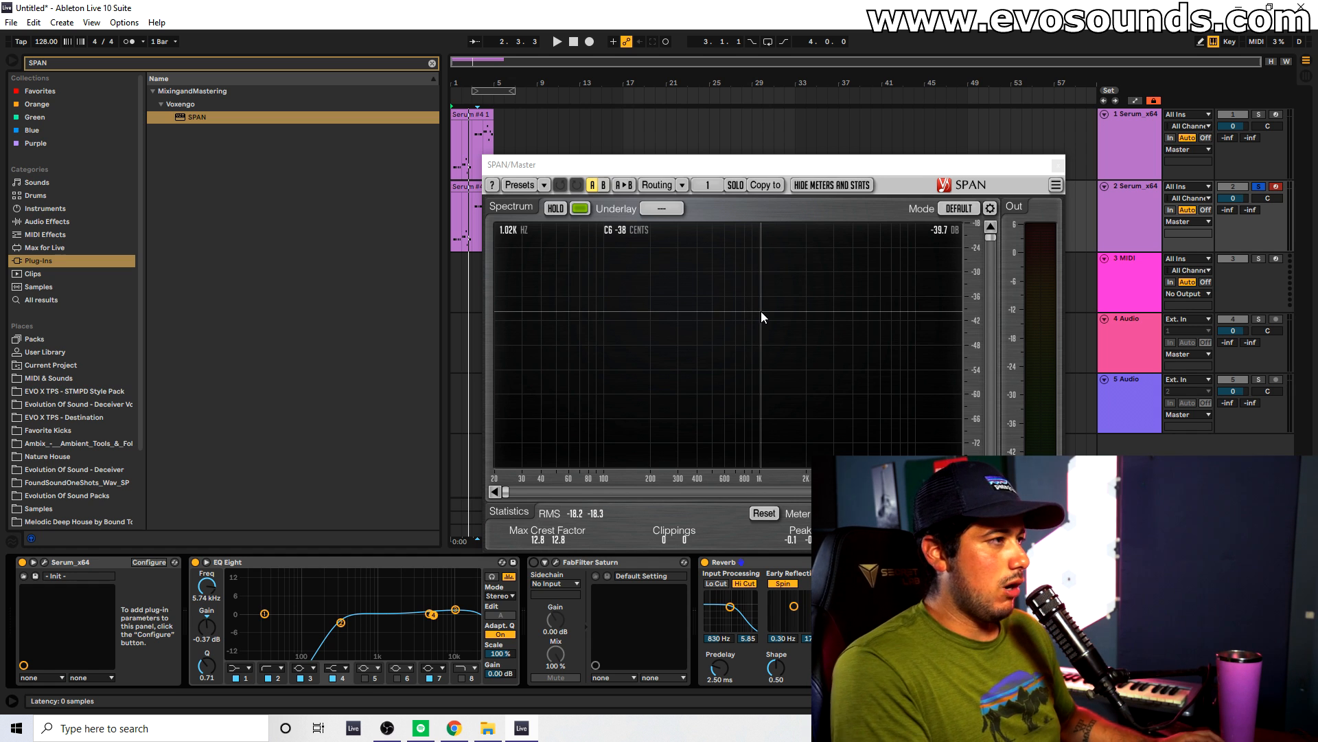
Examine the bass's spectrum in SPAN during playback and enable EQ Eight's band 6 at 774 Hz.
{"action": "key", "text": "space"}
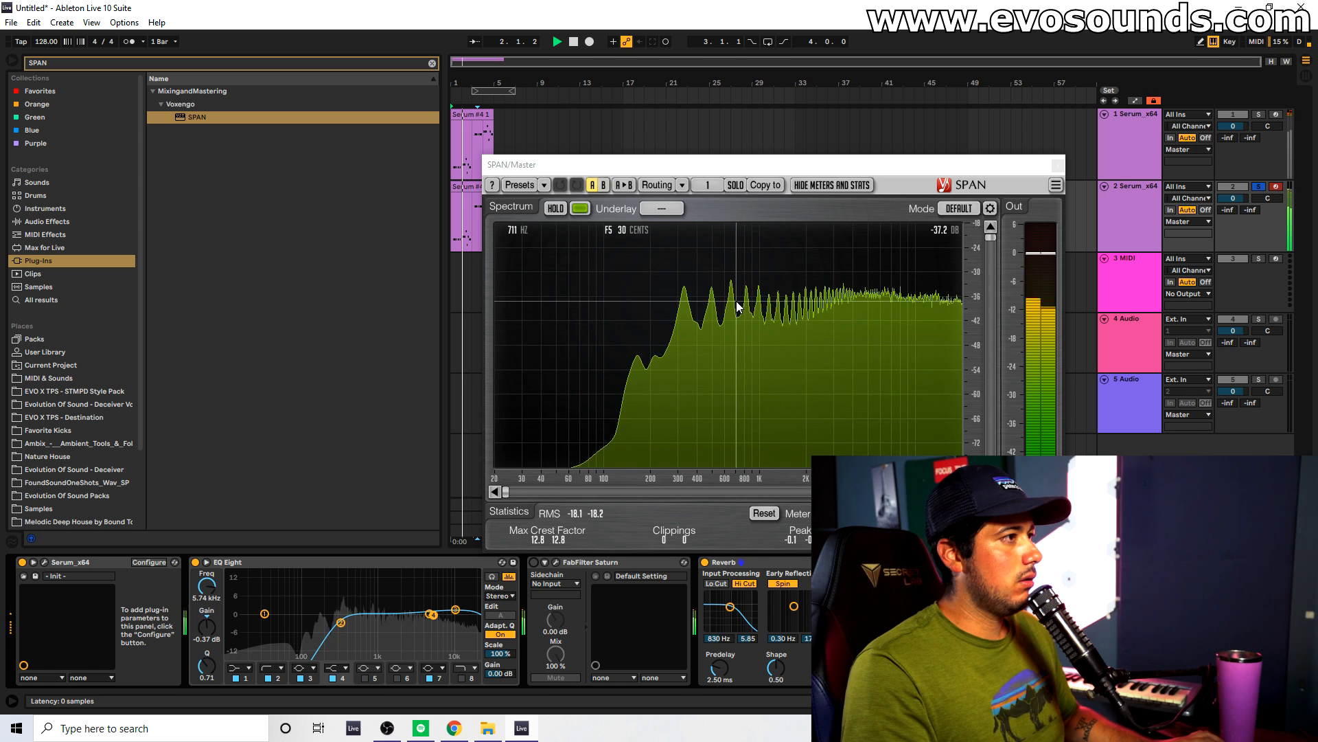
{"action": "key", "text": "space"}
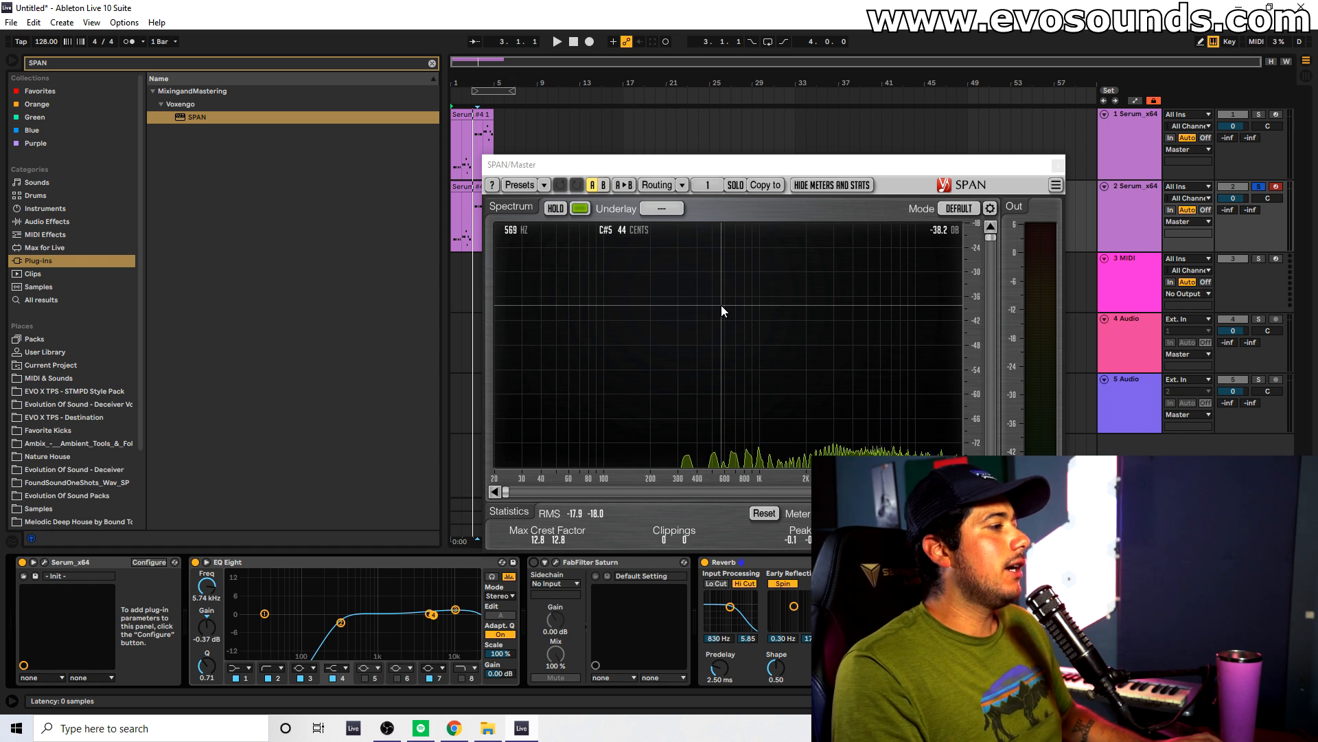
{"action": "left_click", "coordinate": [397, 679]}
{"action": "left_click_drag", "start_coordinate": [439, 619], "coordinate": [371, 620]}
{"action": "key", "text": "space"}
{"action": "key", "text": "space"}
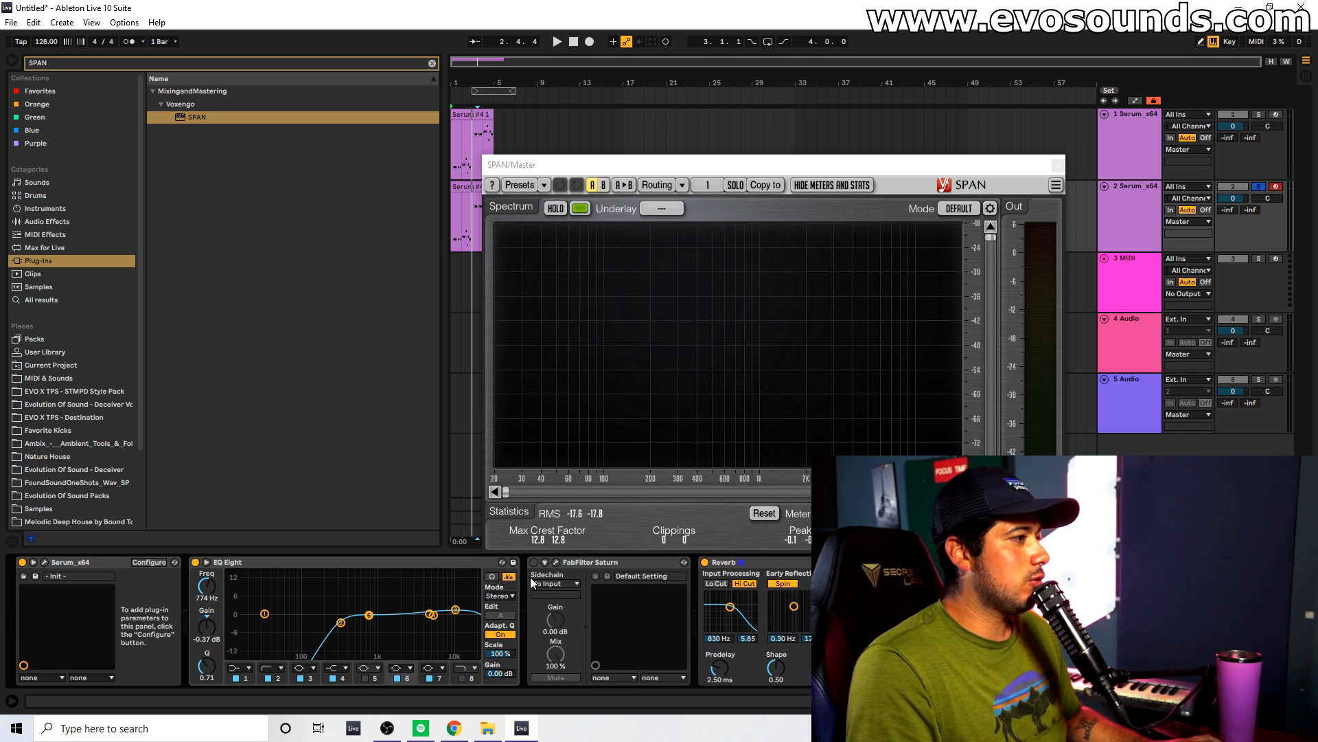
Turn on FabFilter Saturn, load its Default Setting preset and split the spectrum into five bands.
{"action": "left_click", "coordinate": [555, 562]}
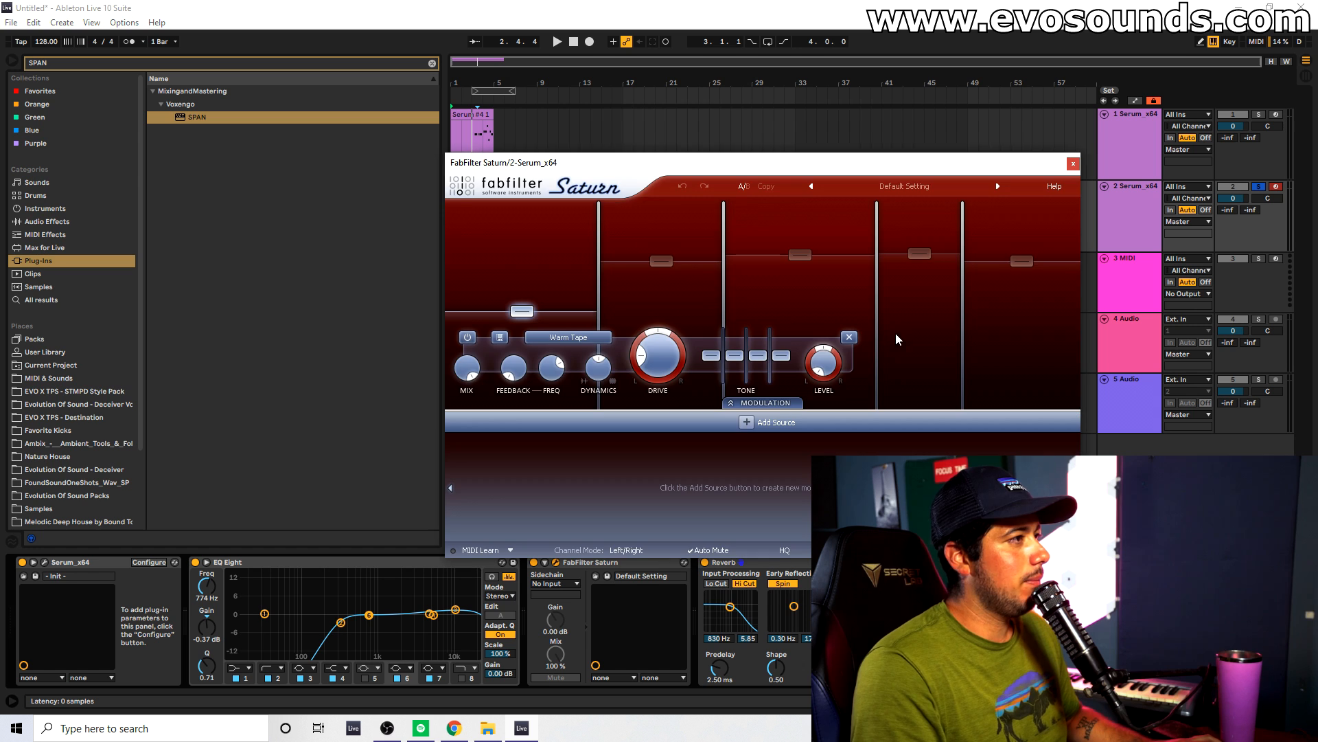
{"action": "left_click", "coordinate": [905, 186]}
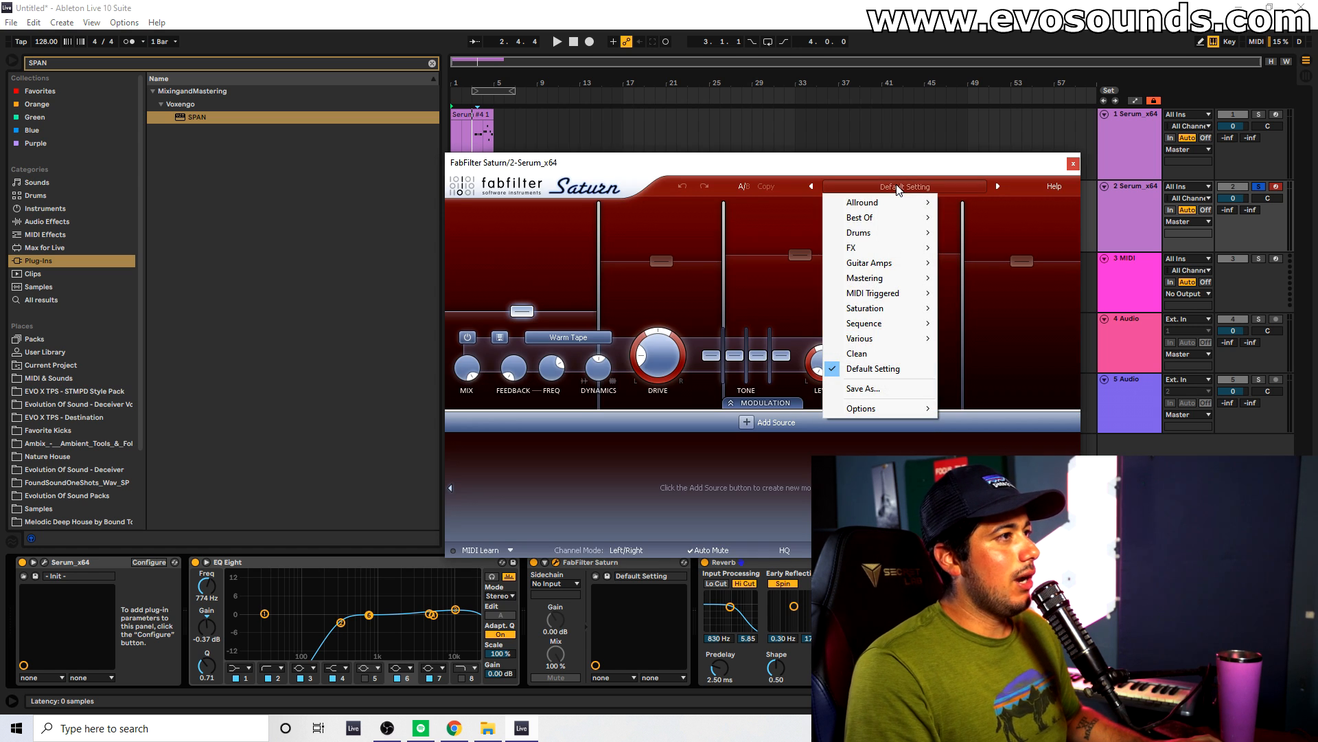
{"action": "left_click", "coordinate": [868, 370]}
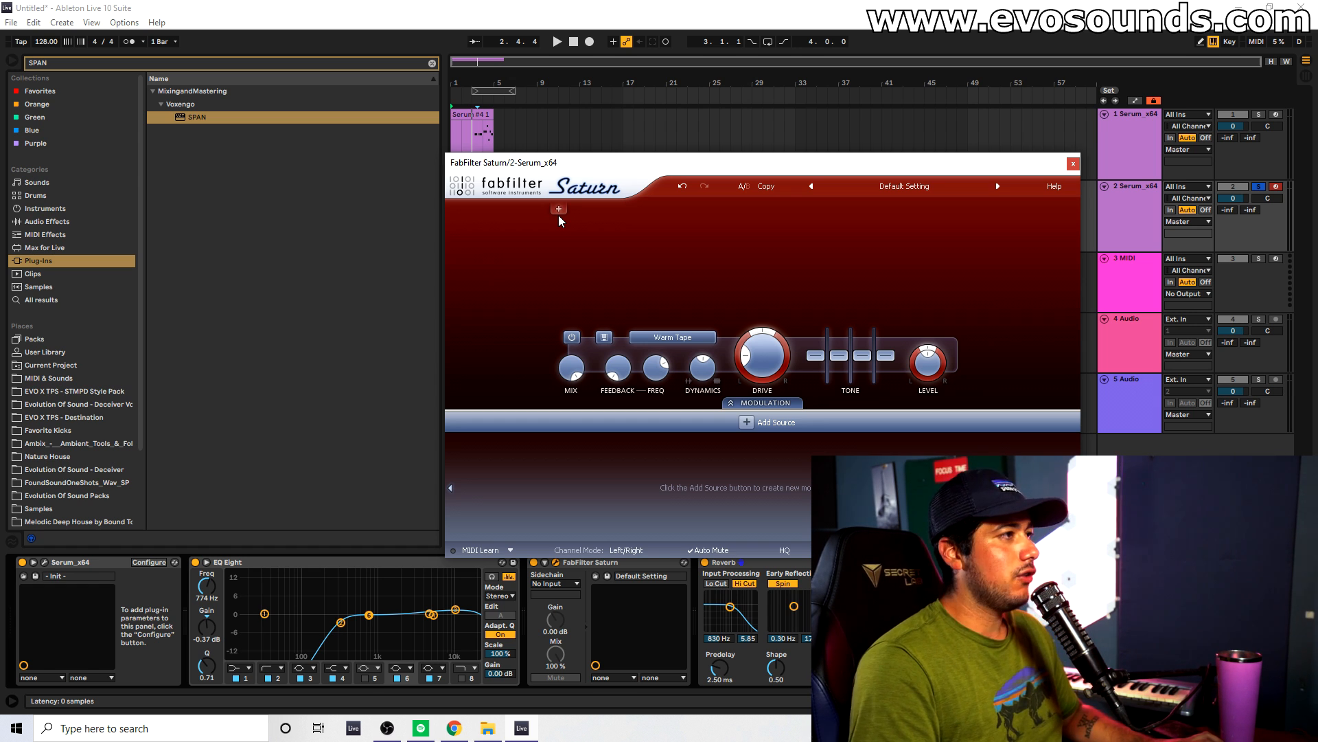
{"action": "left_click", "coordinate": [558, 214]}
{"action": "left_click", "coordinate": [691, 216]}
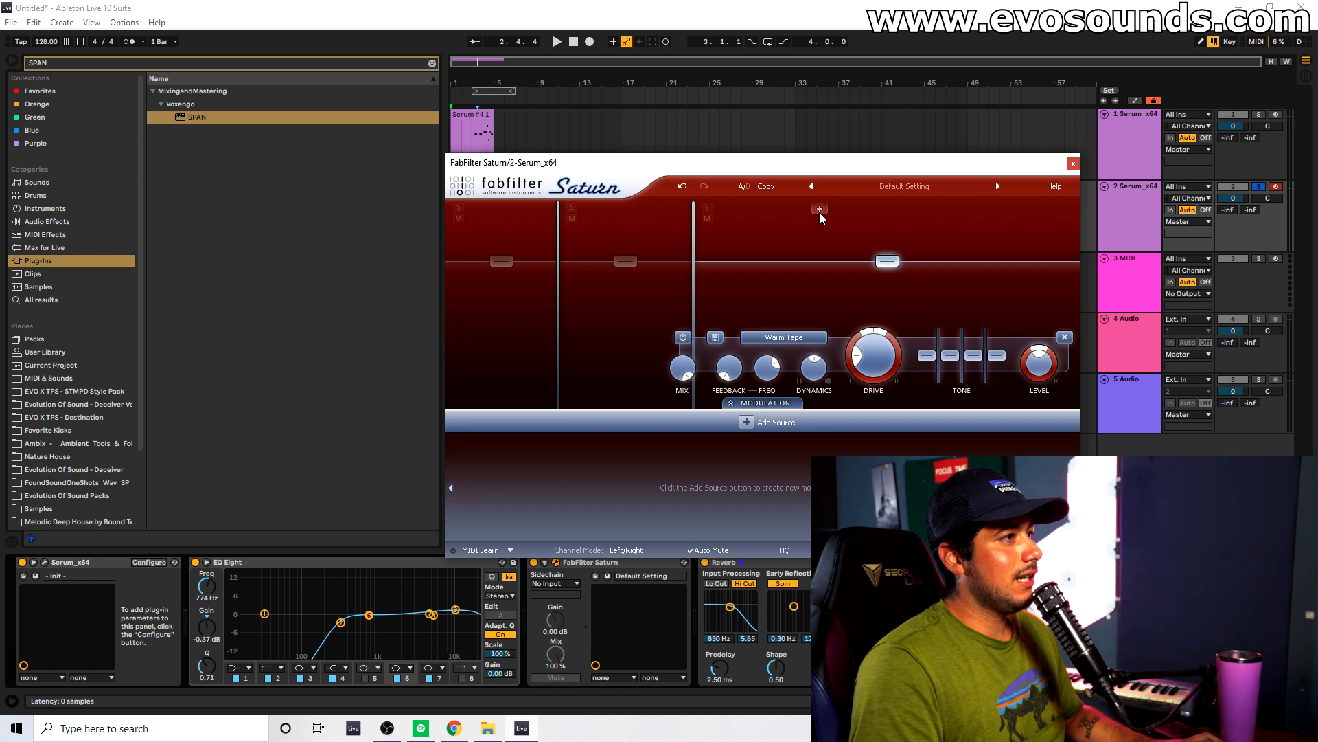
{"action": "left_click", "coordinate": [819, 210]}
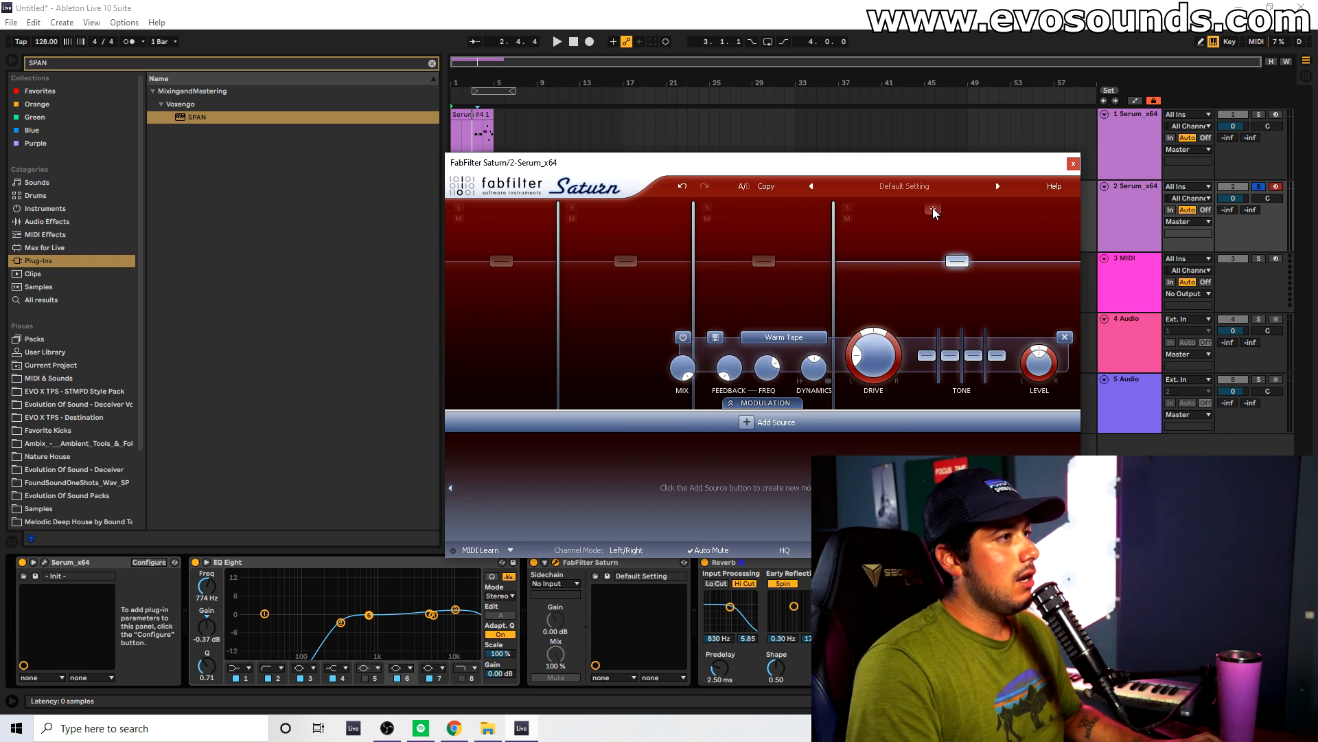
{"action": "left_click", "coordinate": [933, 210]}
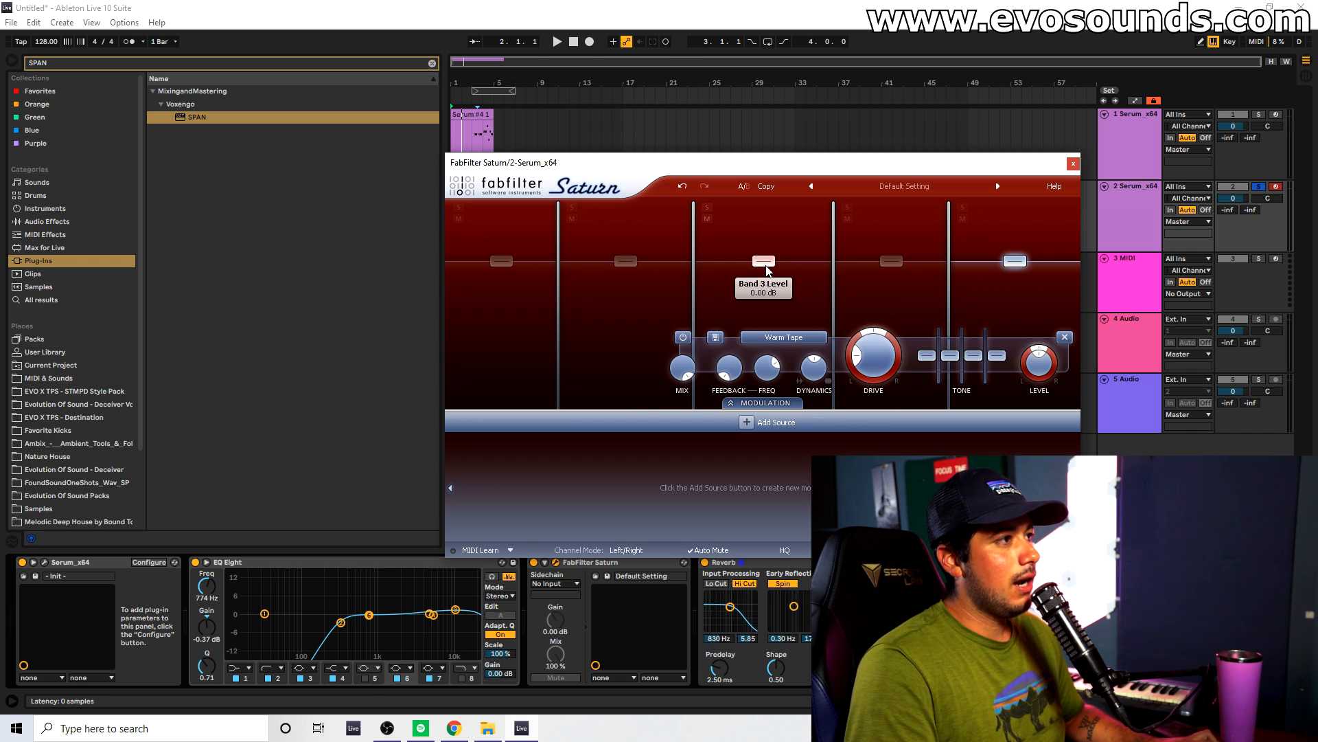
Raise Saturn's band 3 level to +4.44 dB and compare the sound with Saturn bypassed.
{"action": "left_click_drag", "start_coordinate": [765, 267], "coordinate": [765, 264]}
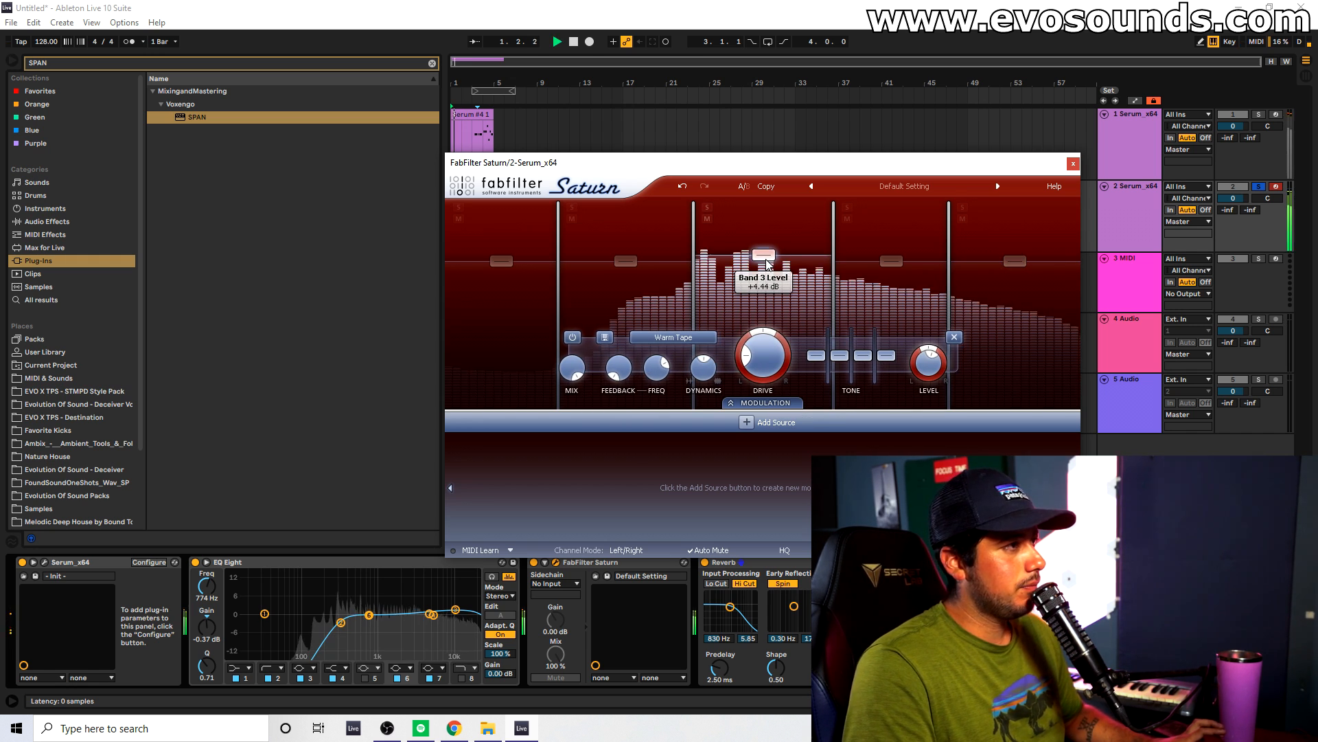
{"action": "key", "text": "space"}
{"action": "left_click", "coordinate": [534, 563]}
{"action": "left_click", "coordinate": [535, 563]}
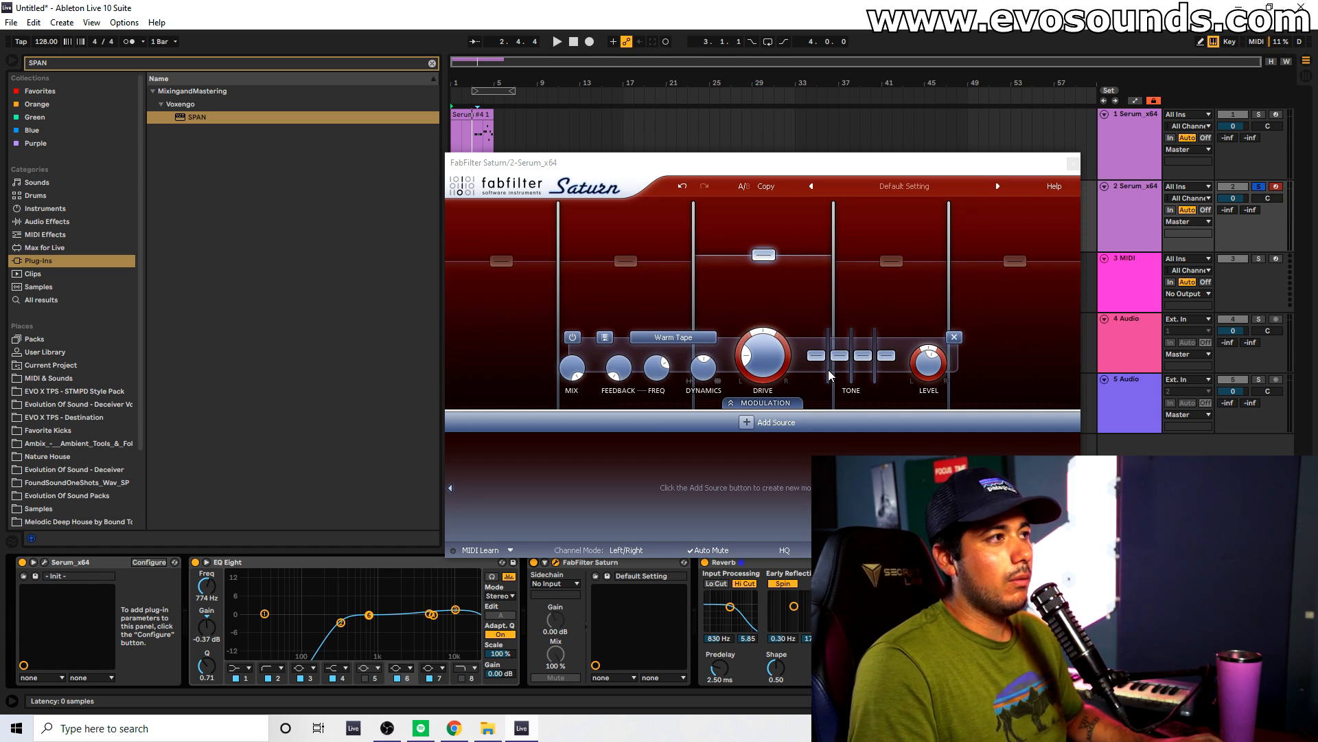
Try Saturn's band 3 level at +8.38 dB during playback and lower it by a few decibels.
{"action": "left_click_drag", "start_coordinate": [769, 255], "coordinate": [770, 253]}
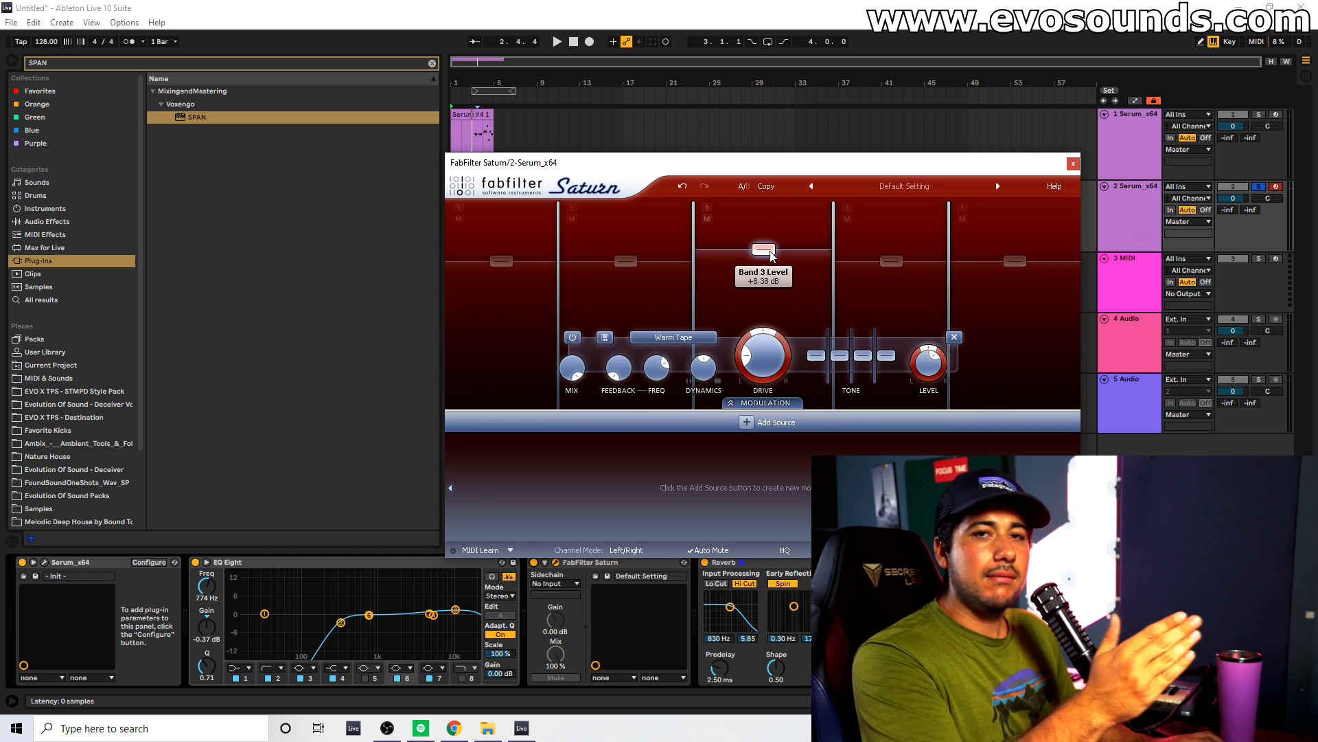
{"action": "key", "text": "space"}
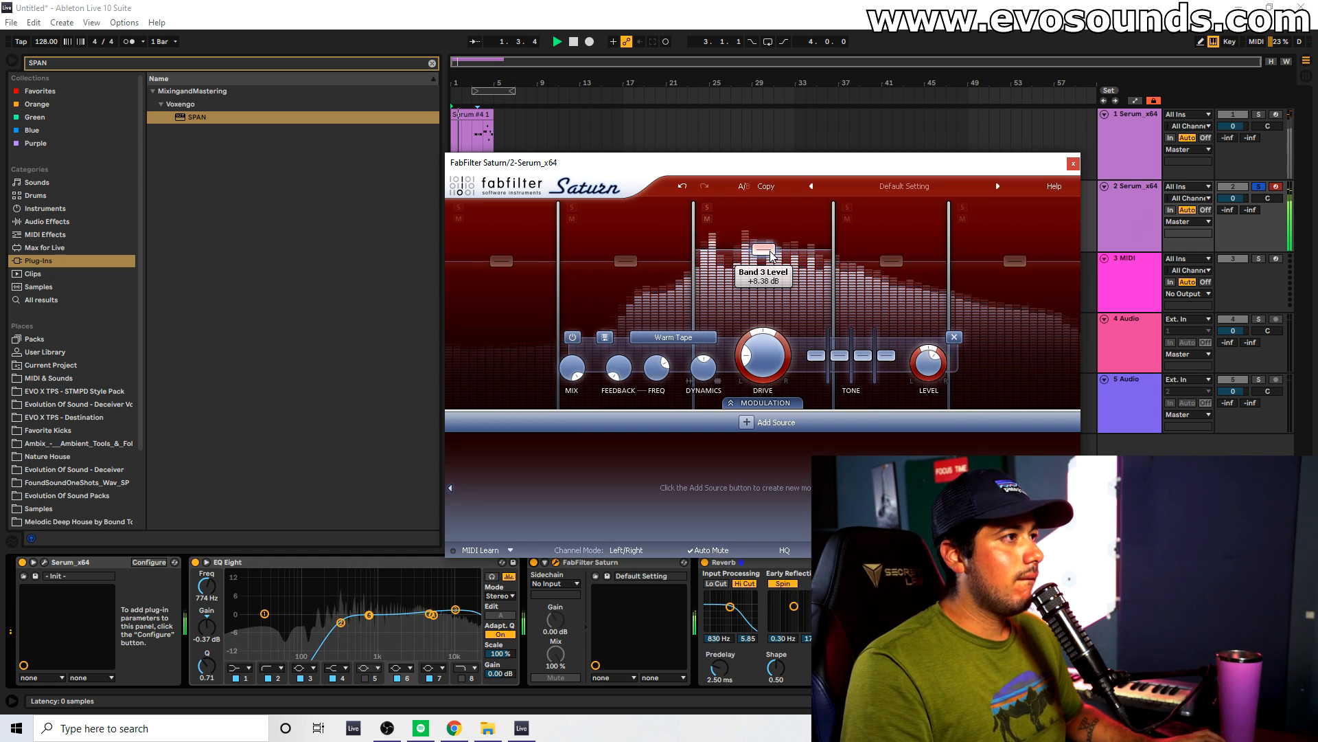
{"action": "left_click_drag", "start_coordinate": [771, 254], "coordinate": [771, 258]}
{"action": "key", "text": "space"}
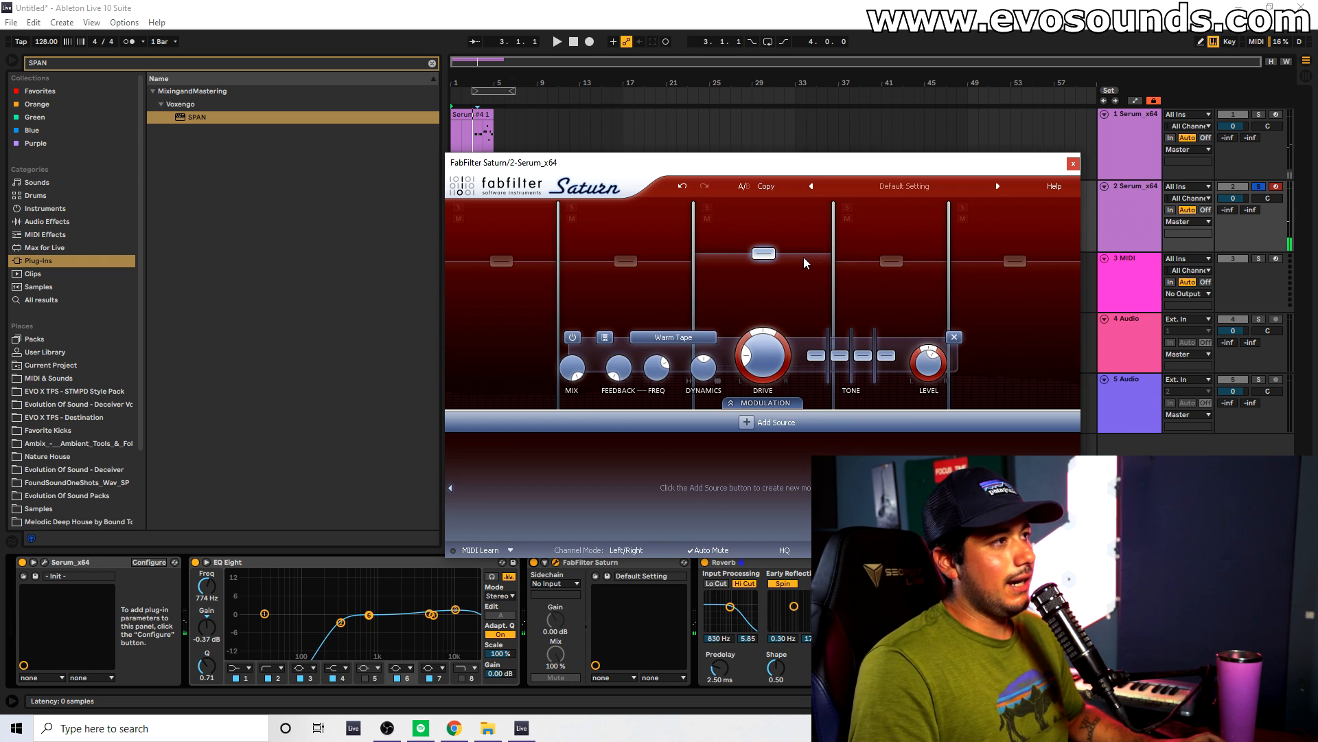
Audition a boost of Saturn's band 4 during playback and set its level to +5.92 dB.
{"action": "left_click_drag", "start_coordinate": [891, 261], "coordinate": [891, 258]}
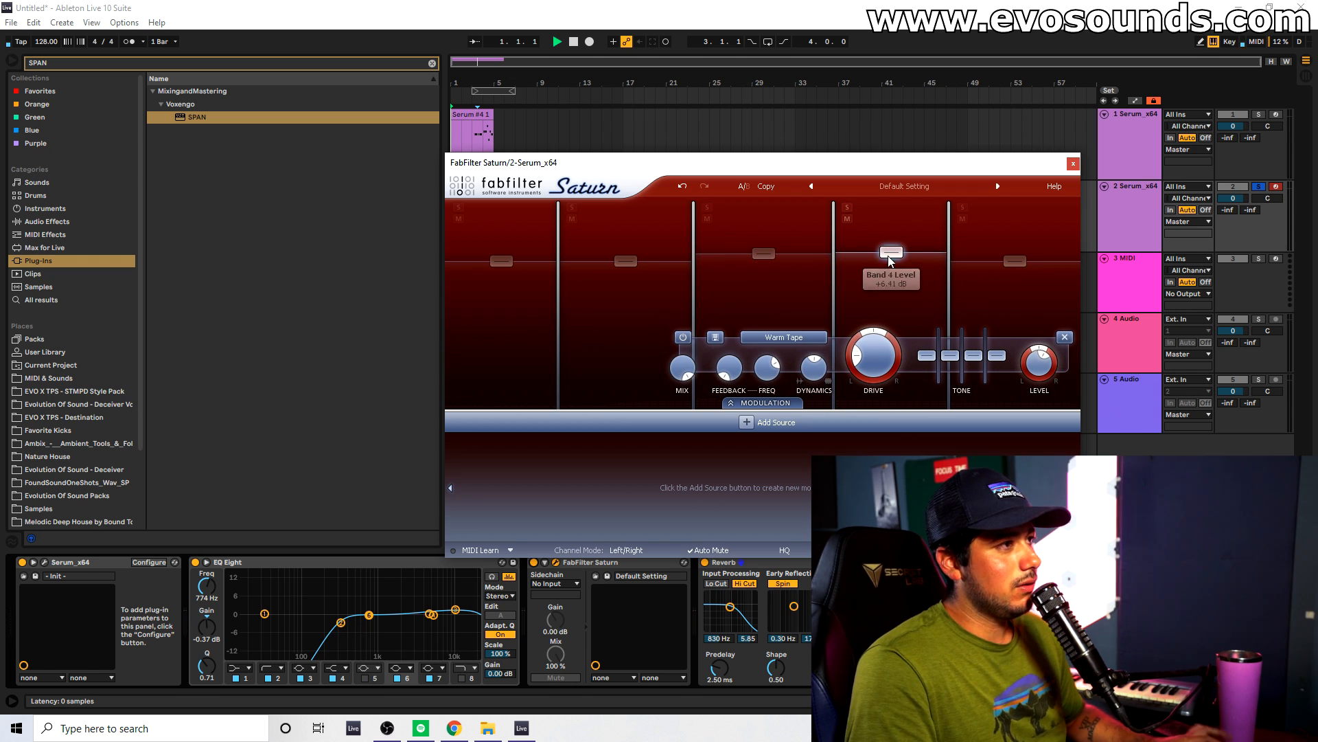
{"action": "key", "text": "space"}
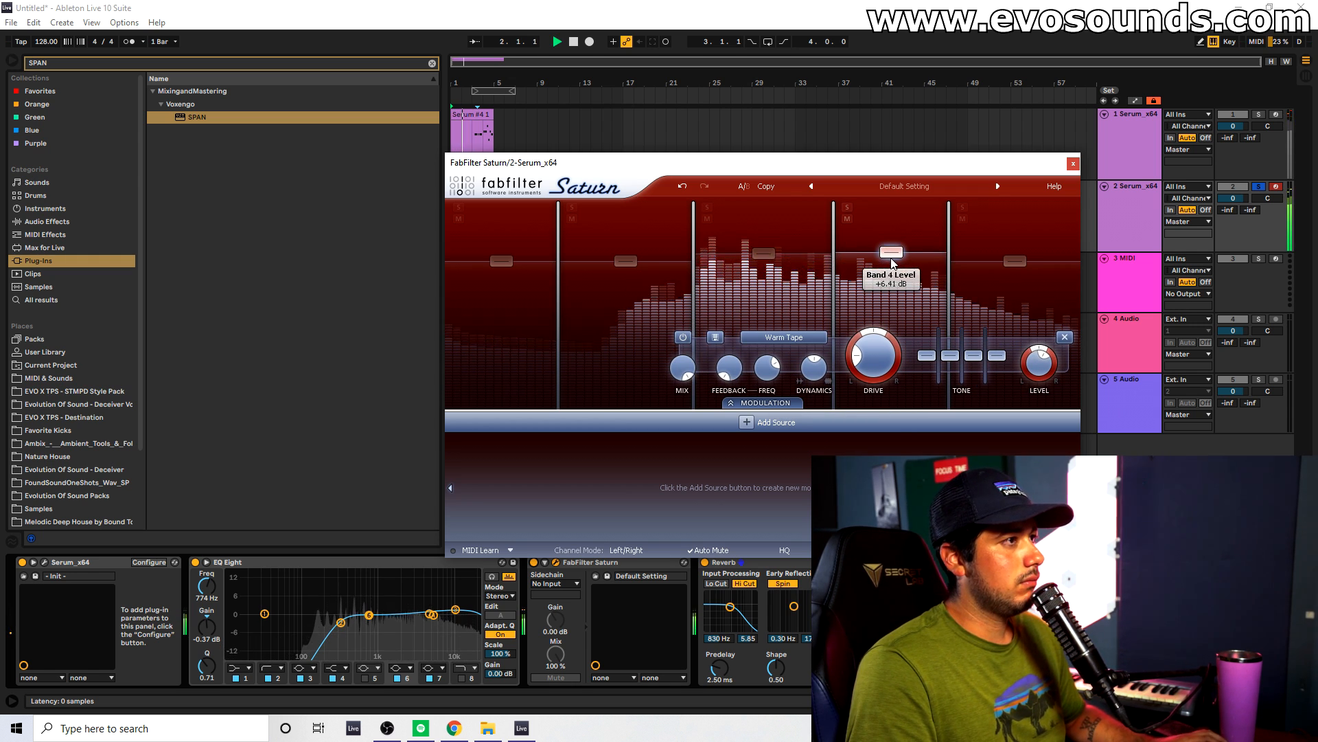
{"action": "left_click_drag", "start_coordinate": [892, 263], "coordinate": [895, 268]}
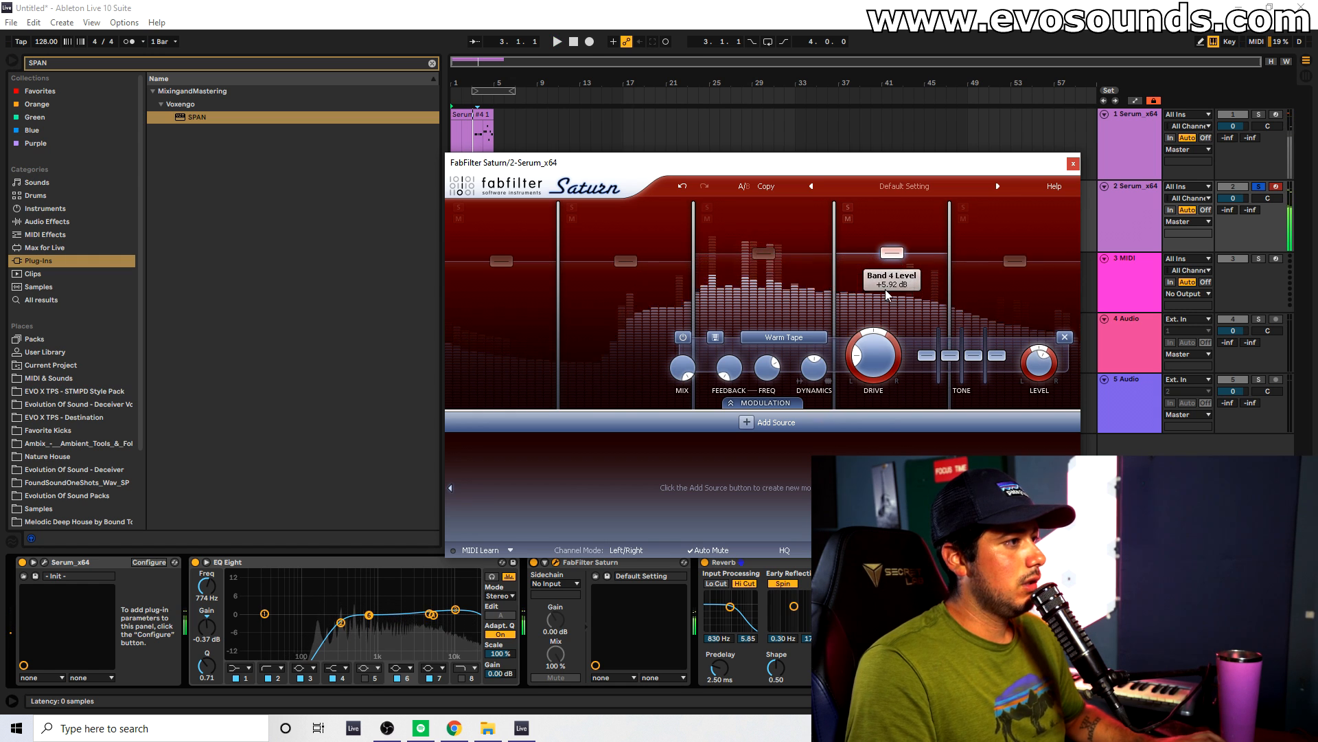
Turn off the Reverb device, adjust Saturn's band 5 level slightly, and close the Saturn and SPAN windows.
{"action": "left_click", "coordinate": [706, 563]}
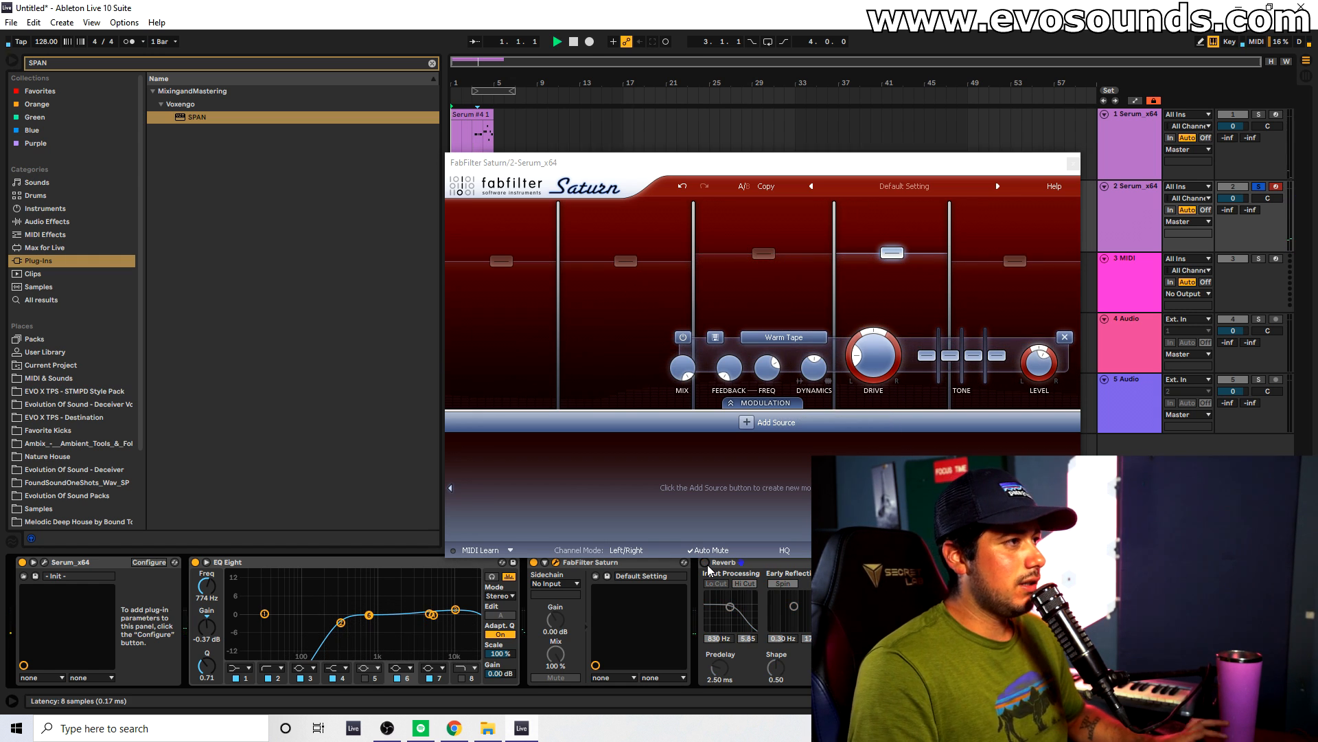
{"action": "left_click", "coordinate": [1013, 269]}
{"action": "left_click_drag", "start_coordinate": [1013, 274], "coordinate": [1013, 275]}
{"action": "left_click", "coordinate": [1072, 165]}
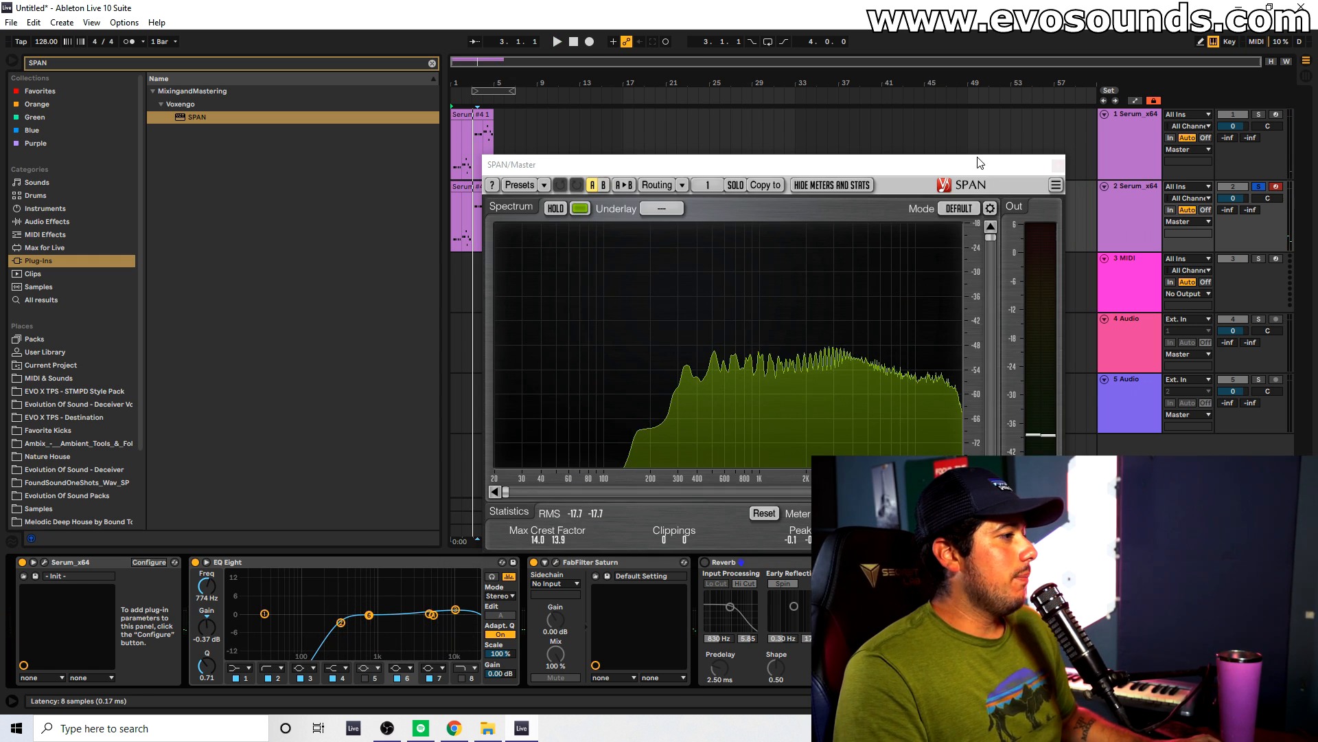
{"action": "left_click", "coordinate": [1061, 162]}
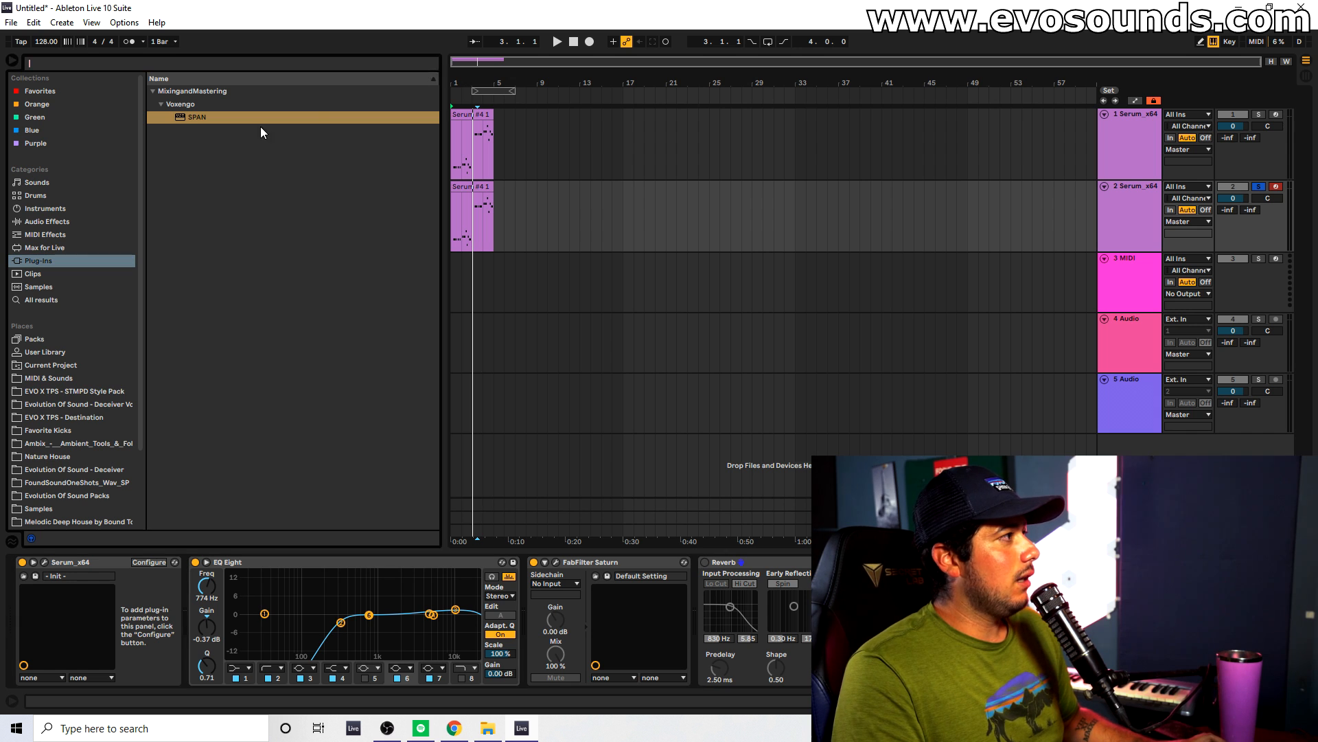
Find EQ Eight among the audio effects and add it after FabFilter Saturn on the second Serum track.
{"action": "left_click", "coordinate": [33, 235]}
{"action": "left_click", "coordinate": [51, 221]}
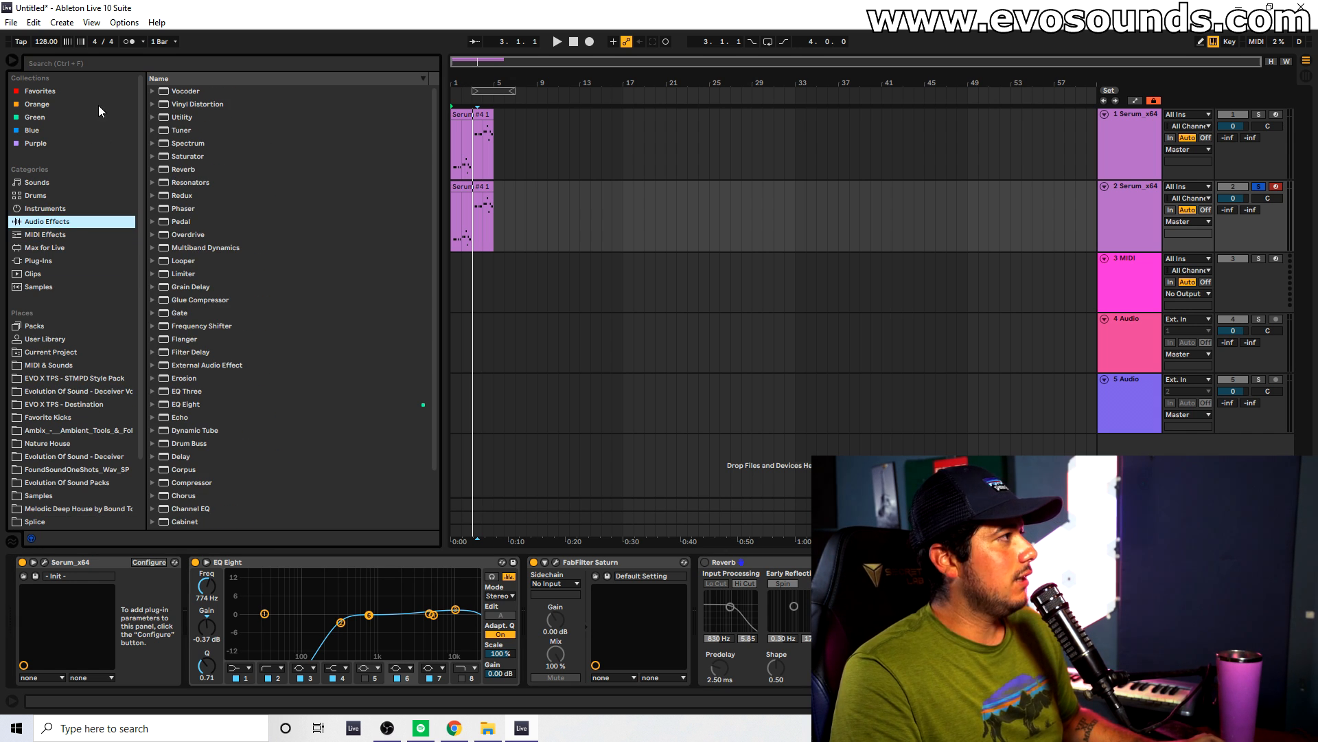
{"action": "left_click", "coordinate": [118, 63]}
{"action": "type", "text": "eq"}
{"action": "left_click_drag", "start_coordinate": [180, 117], "coordinate": [700, 570]}
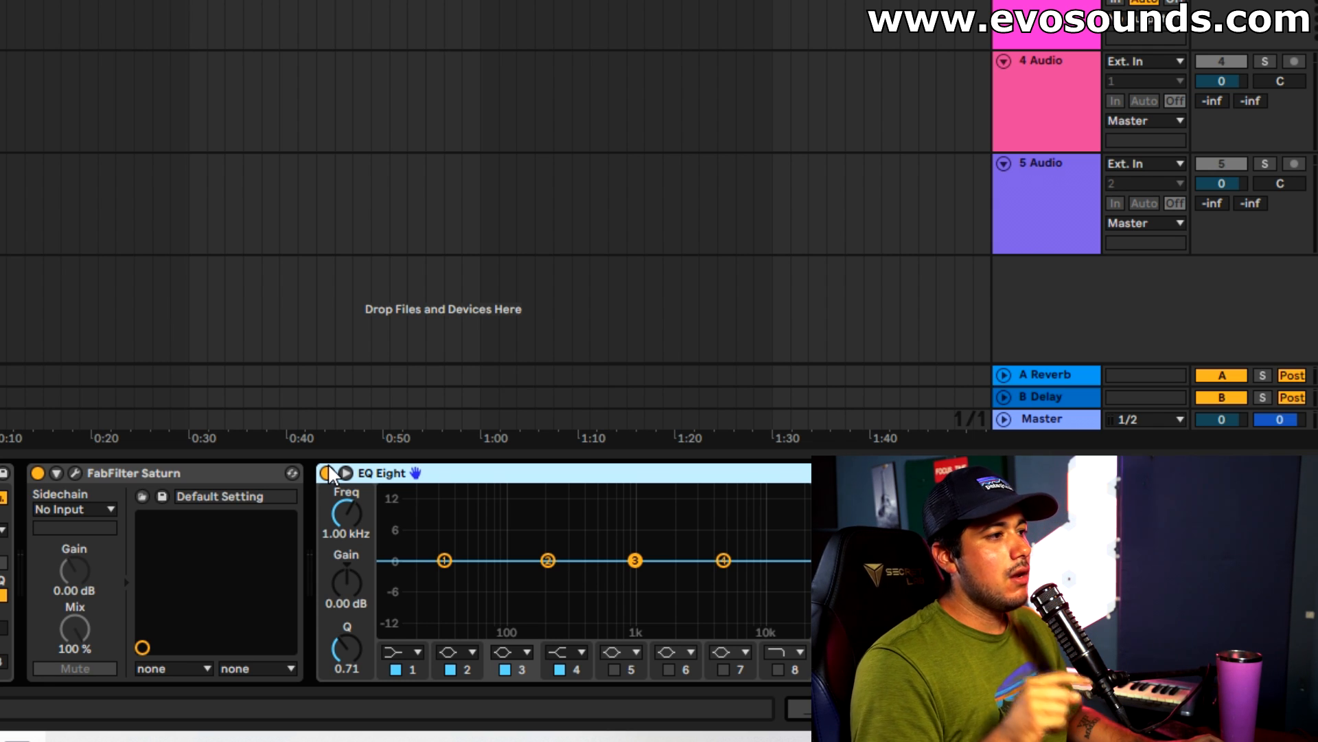
Try EQ Eight before FabFilter Saturn with a band 3 cut of 6.32 dB at 726 Hz, and move it back after Saturn.
{"action": "left_click_drag", "start_coordinate": [329, 472], "coordinate": [97, 467]}
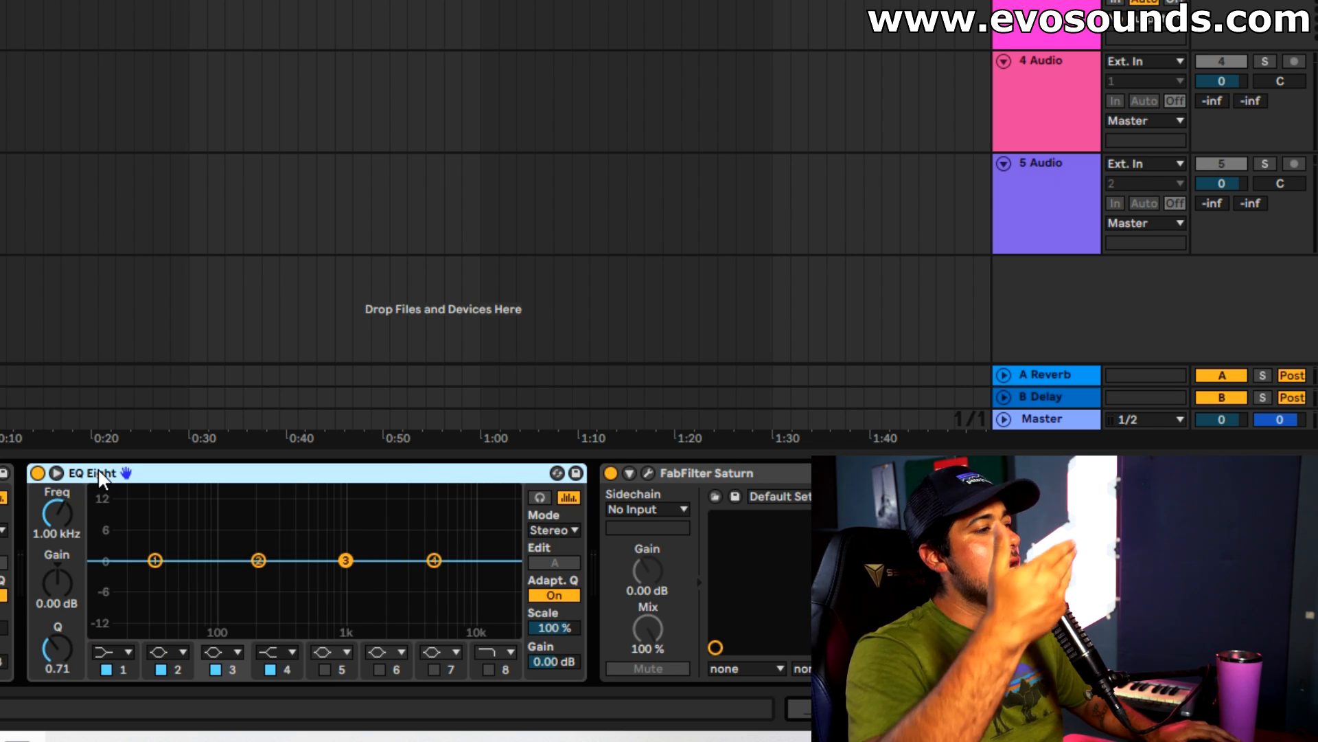
{"action": "left_click_drag", "start_coordinate": [343, 559], "coordinate": [330, 592]}
{"action": "left_click", "coordinate": [649, 473]}
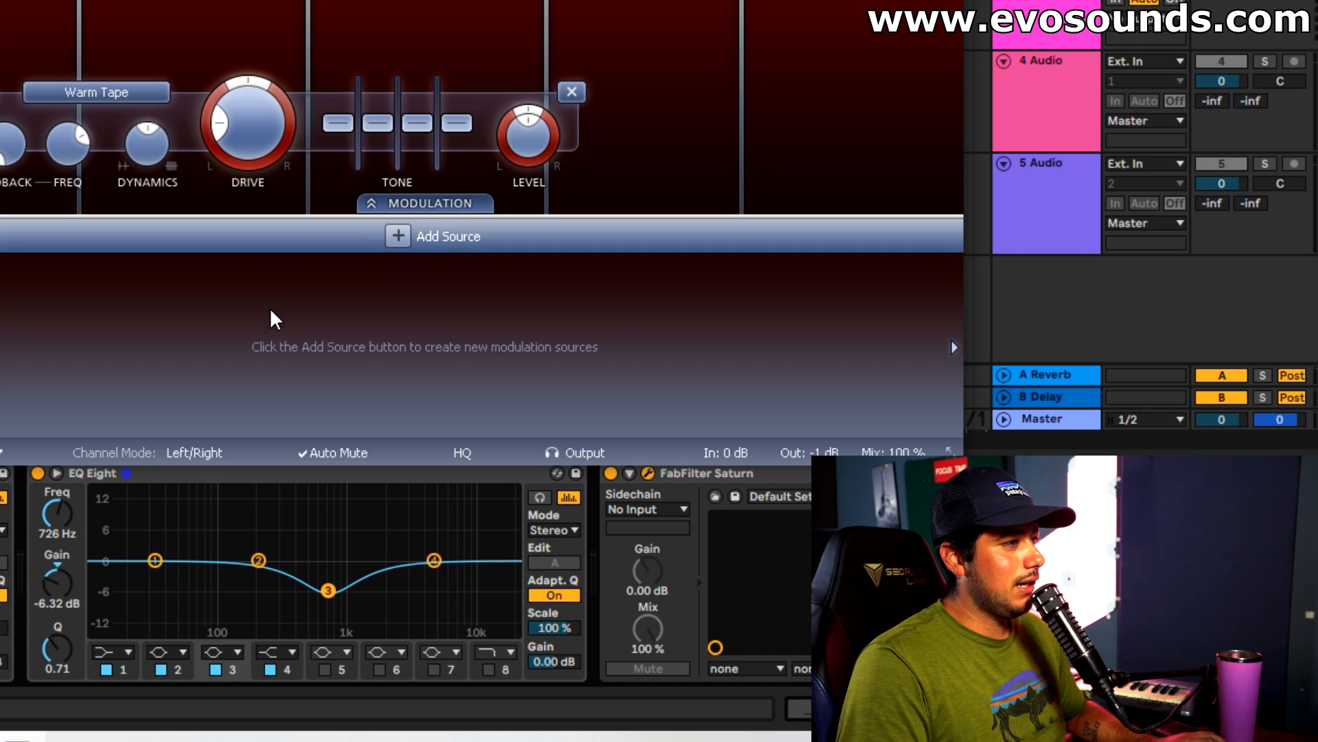
{"action": "left_click", "coordinate": [572, 91]}
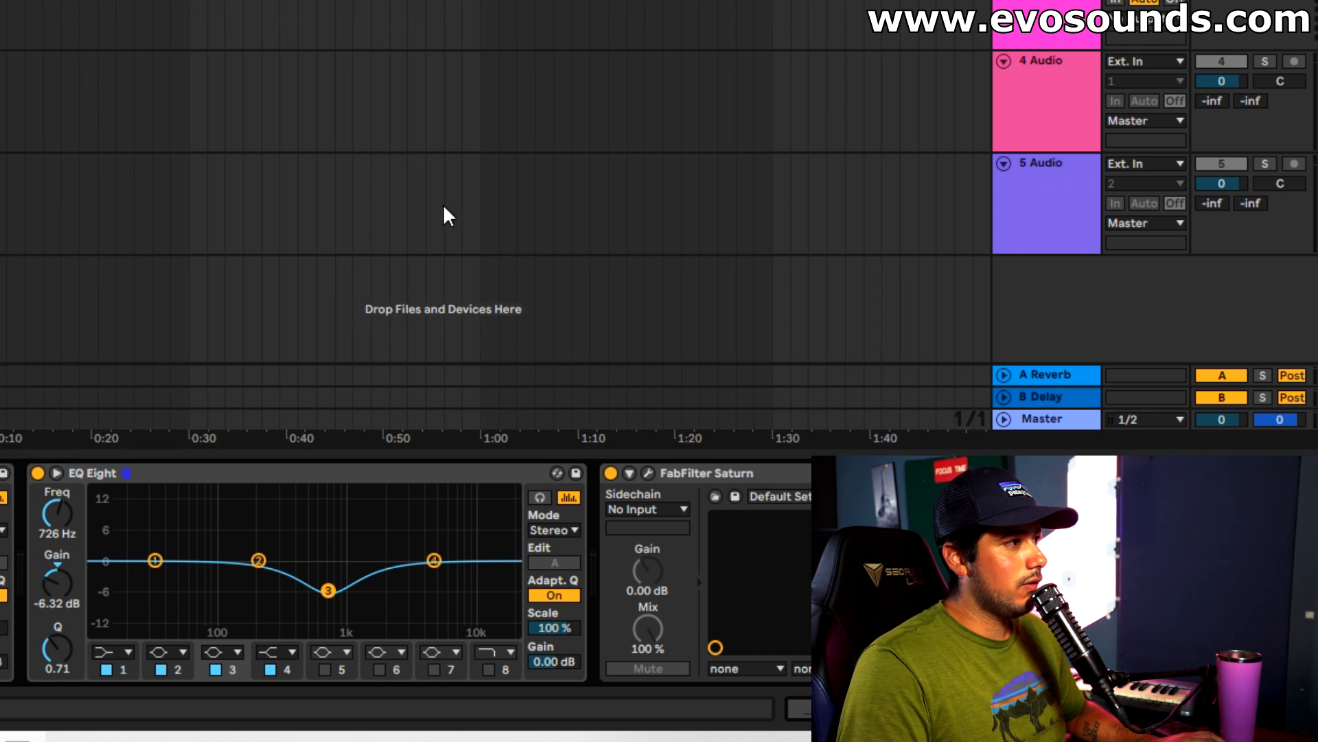
{"action": "left_click_drag", "start_coordinate": [326, 589], "coordinate": [327, 563]}
{"action": "left_click_drag", "start_coordinate": [138, 479], "coordinate": [805, 530]}
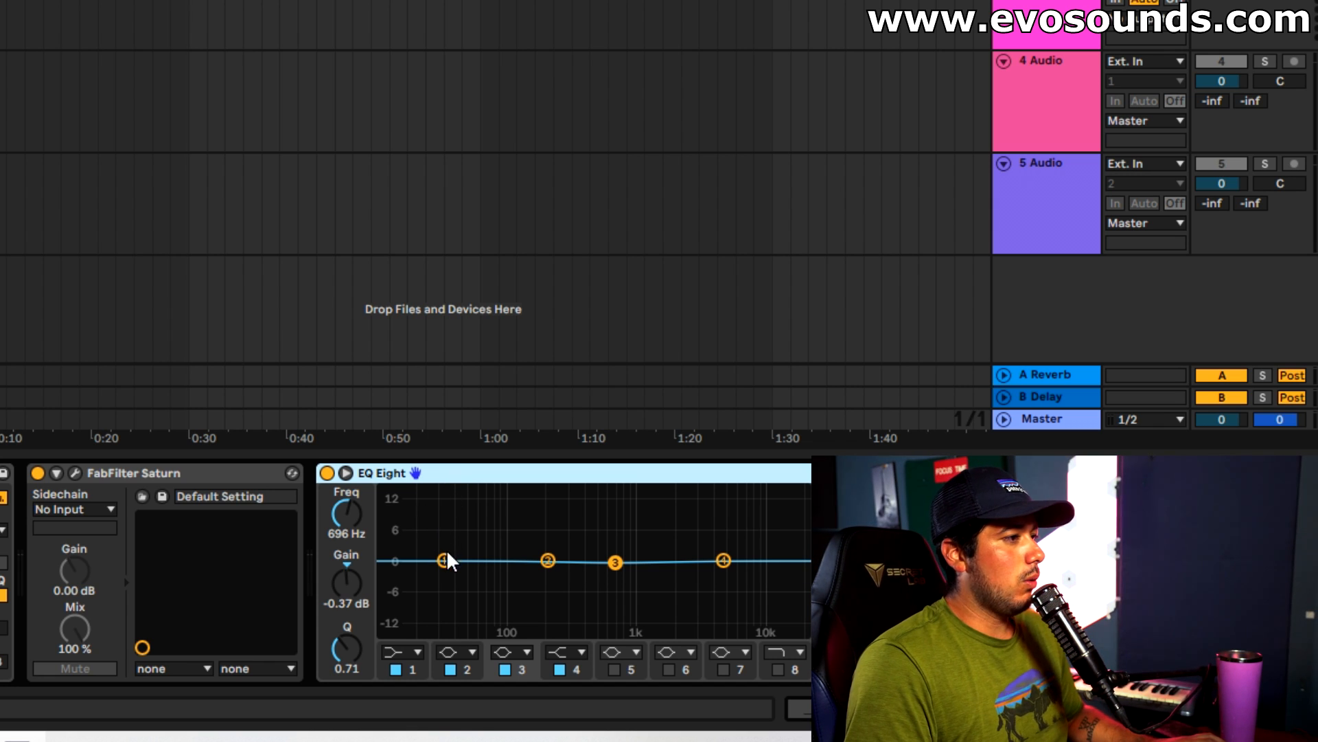
Change EQ Eight's band 2 to a low cut and set its frequency to 267 Hz, checking it during playback.
{"action": "left_click", "coordinate": [461, 649]}
{"action": "left_click", "coordinate": [464, 550]}
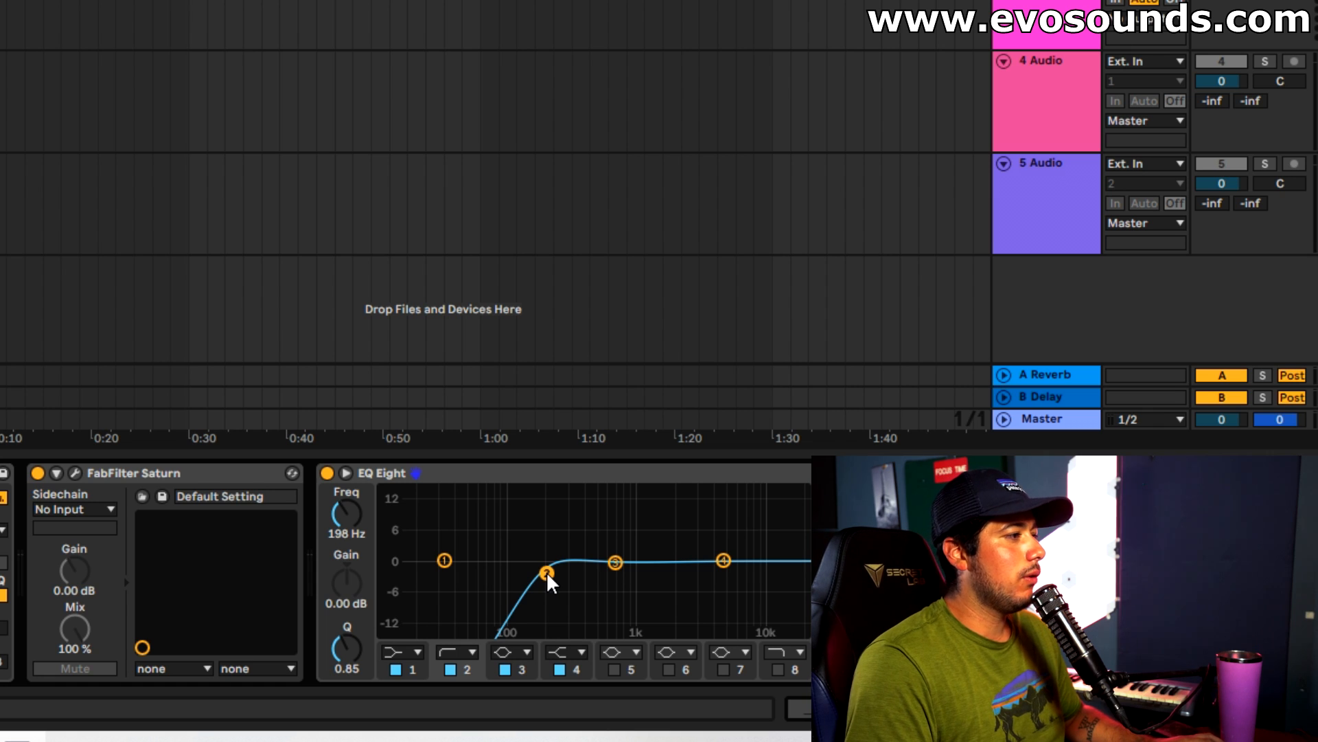
{"action": "key", "text": "space"}
{"action": "left_click_drag", "start_coordinate": [555, 574], "coordinate": [563, 573]}
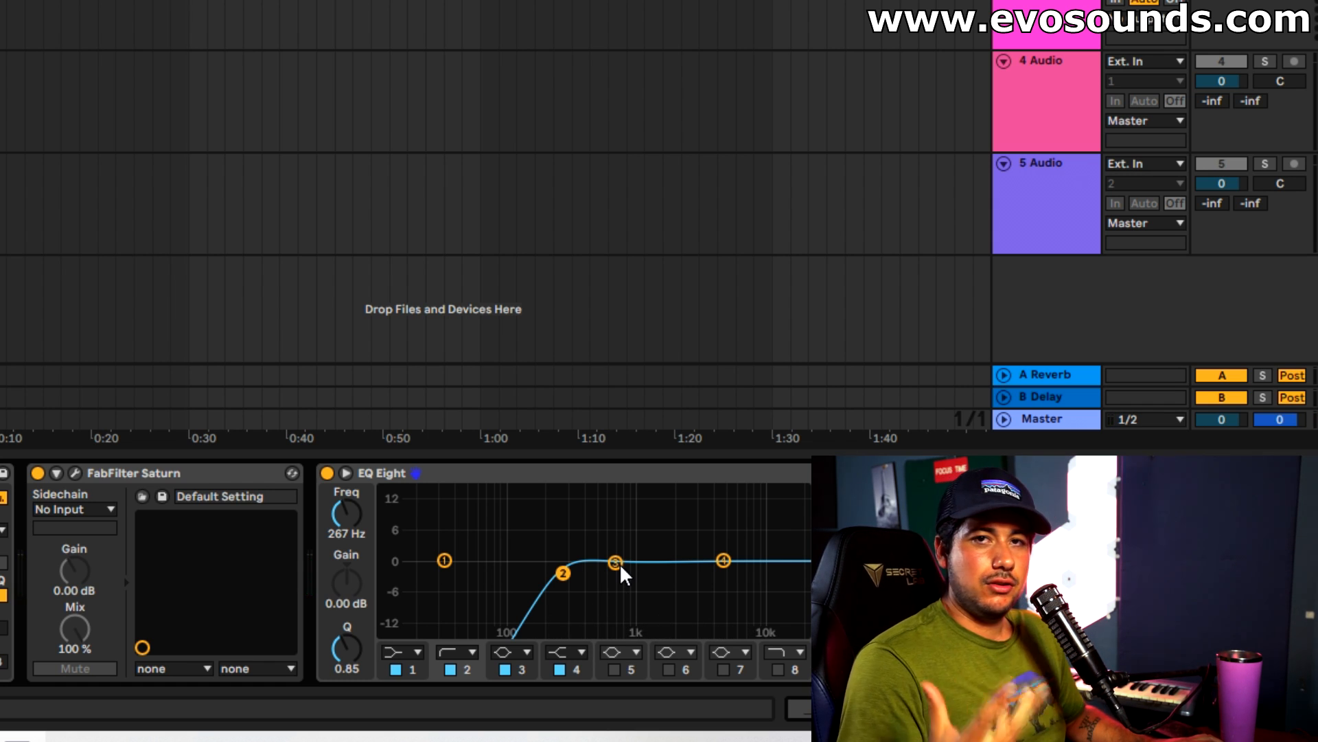
Try EQ Eight's band 3 at 3.03 kHz with a 10.5 dB boost and a narrower cut at Q 1.72, comparing against the bypassed EQ.
{"action": "left_click_drag", "start_coordinate": [620, 567], "coordinate": [633, 529]}
{"action": "left_click_drag", "start_coordinate": [362, 530], "coordinate": [362, 512]}
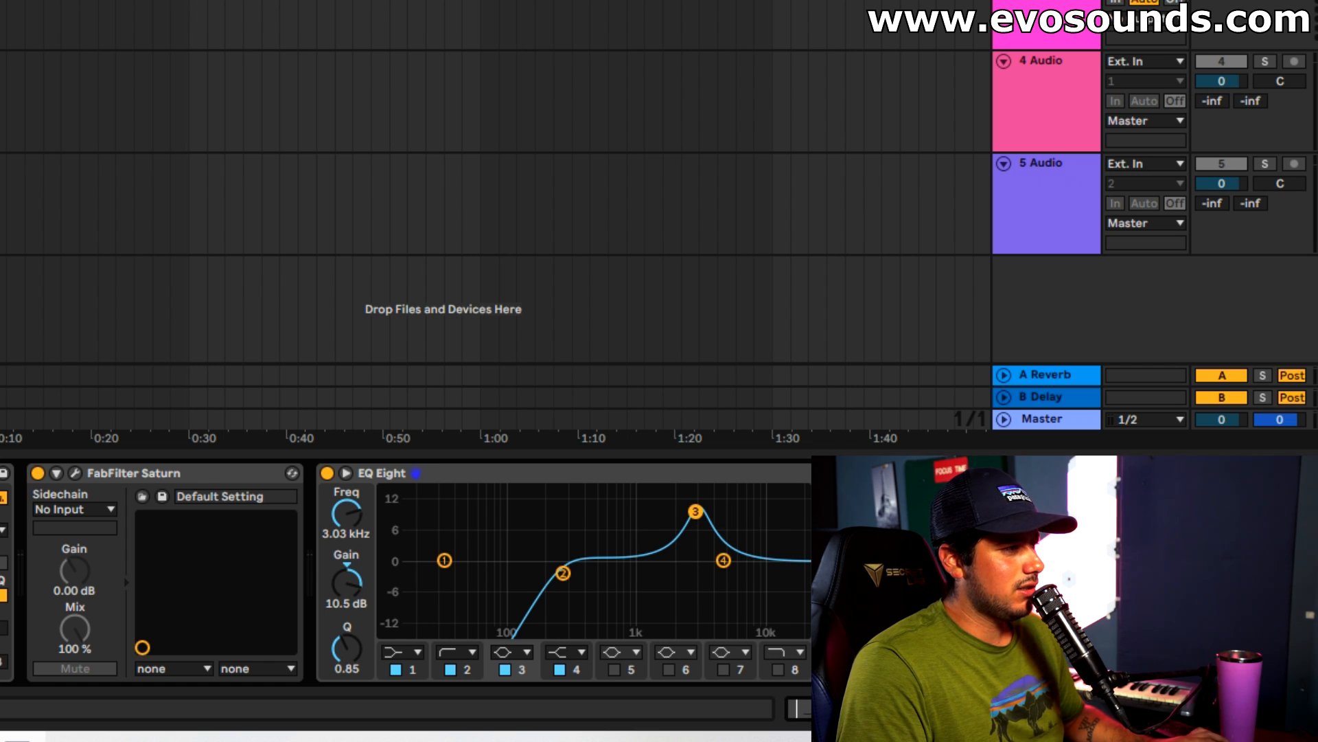
{"action": "left_click_drag", "start_coordinate": [347, 514], "coordinate": [347, 515]}
{"action": "left_click_drag", "start_coordinate": [694, 512], "coordinate": [696, 511]}
{"action": "mouse_move", "coordinate": [348, 647]}
{"action": "left_mouse_down"}
{"action": "mouse_move", "coordinate": [348, 628]}
{"action": "mouse_move", "coordinate": [348, 651]}
{"action": "left_mouse_up"}
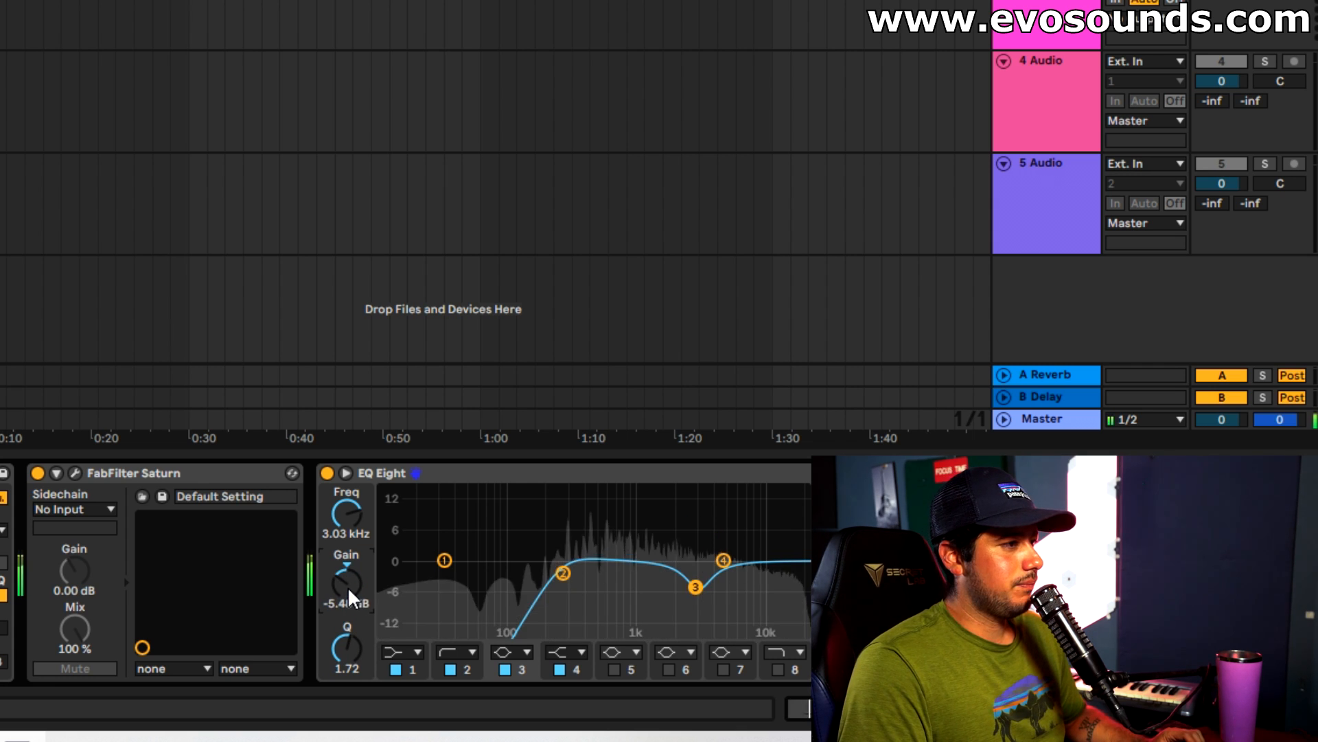
{"action": "left_click", "coordinate": [327, 473]}
{"action": "left_click", "coordinate": [327, 474]}
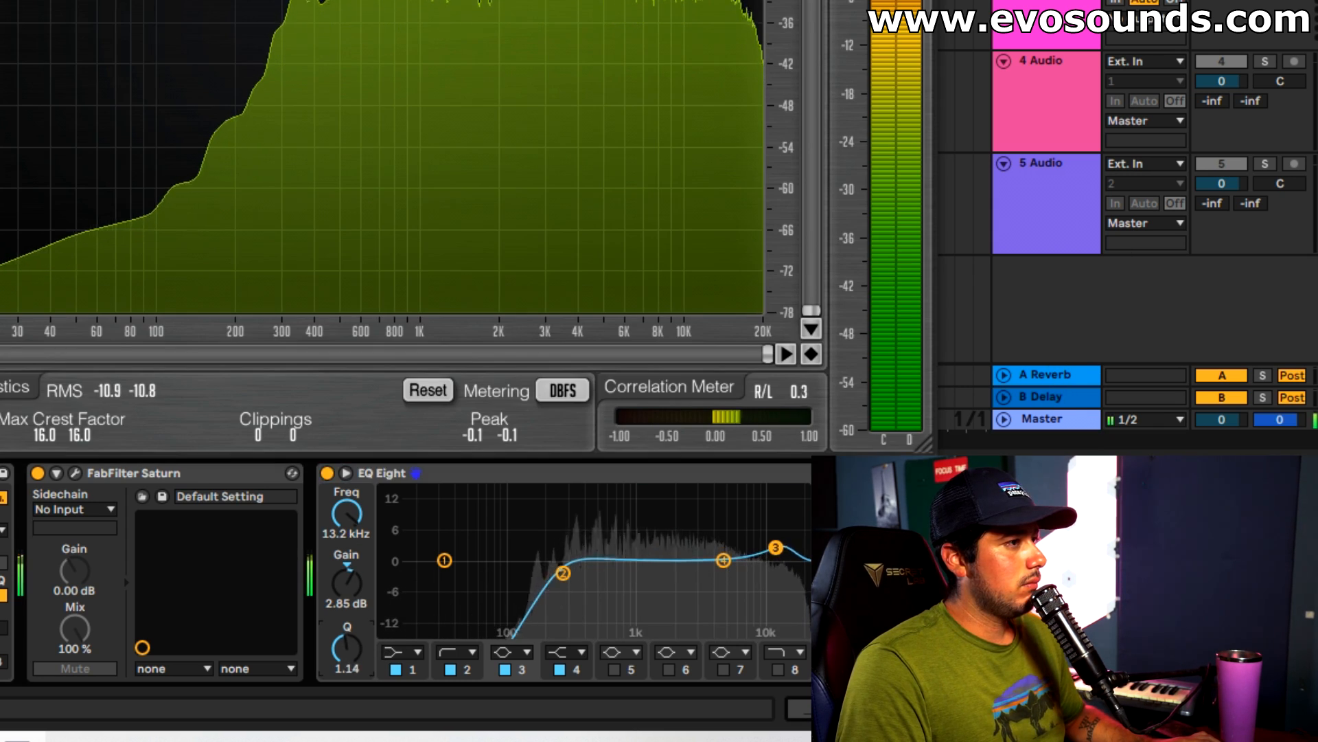
Refine EQ Eight during playback with a 1.61 dB high boost at 12.1 kHz and a 170 Hz low cut, and turn the Reverb on.
{"action": "mouse_move", "coordinate": [776, 548]}
{"action": "left_mouse_down"}
{"action": "mouse_move", "coordinate": [742, 529]}
{"action": "mouse_move", "coordinate": [774, 546]}
{"action": "left_mouse_up"}
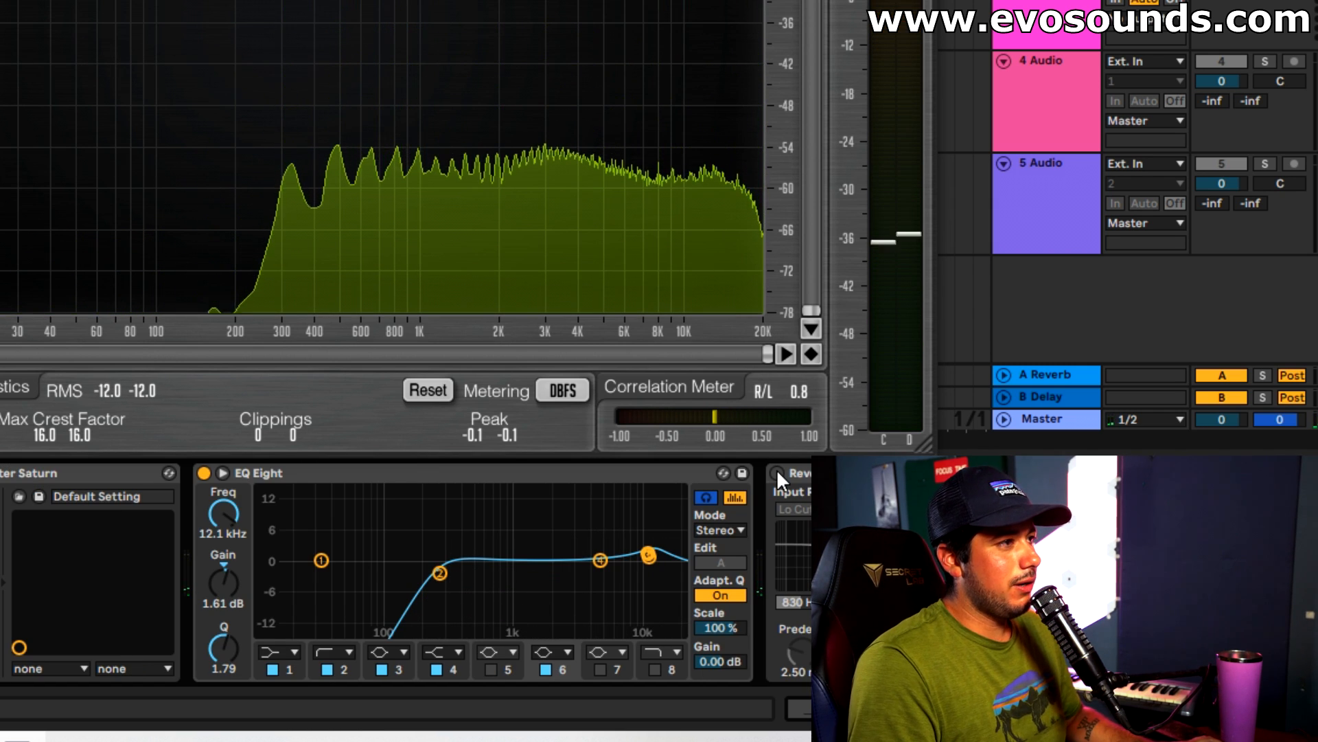
{"action": "key", "text": "space"}
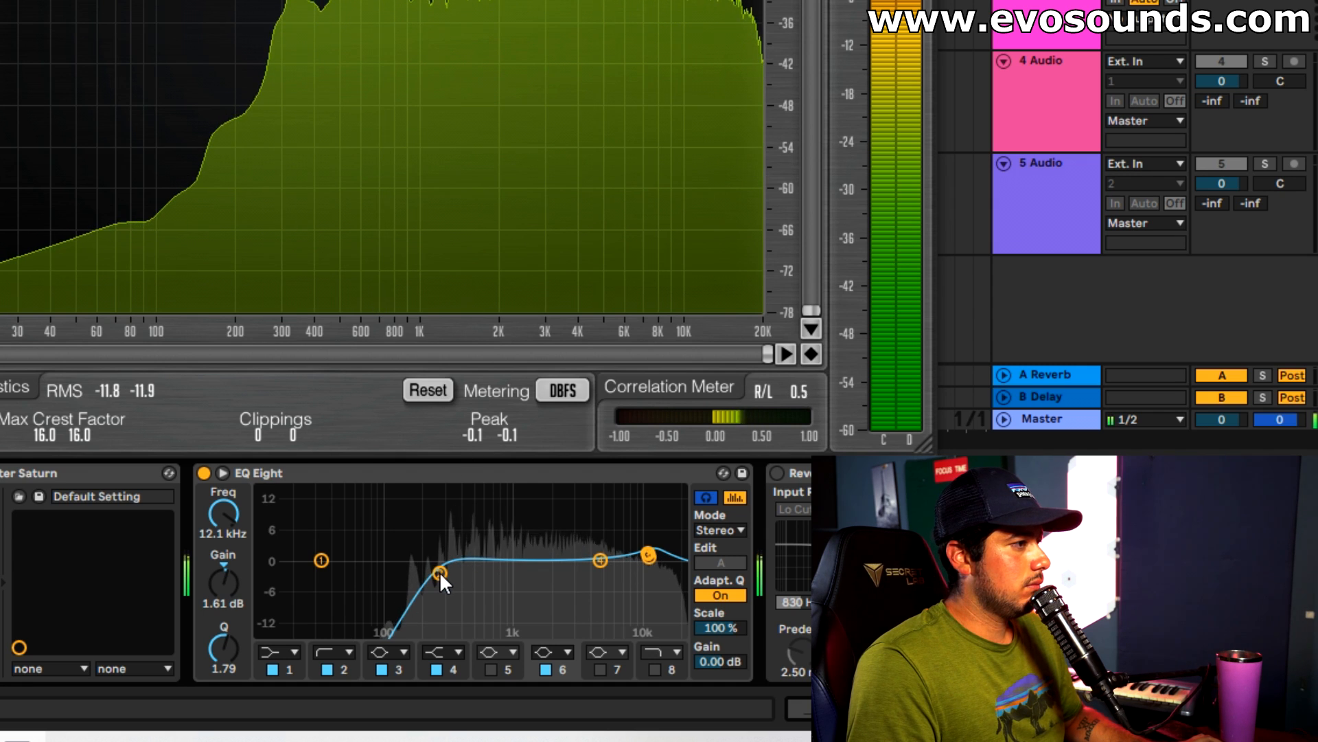
{"action": "left_click_drag", "start_coordinate": [440, 571], "coordinate": [415, 574]}
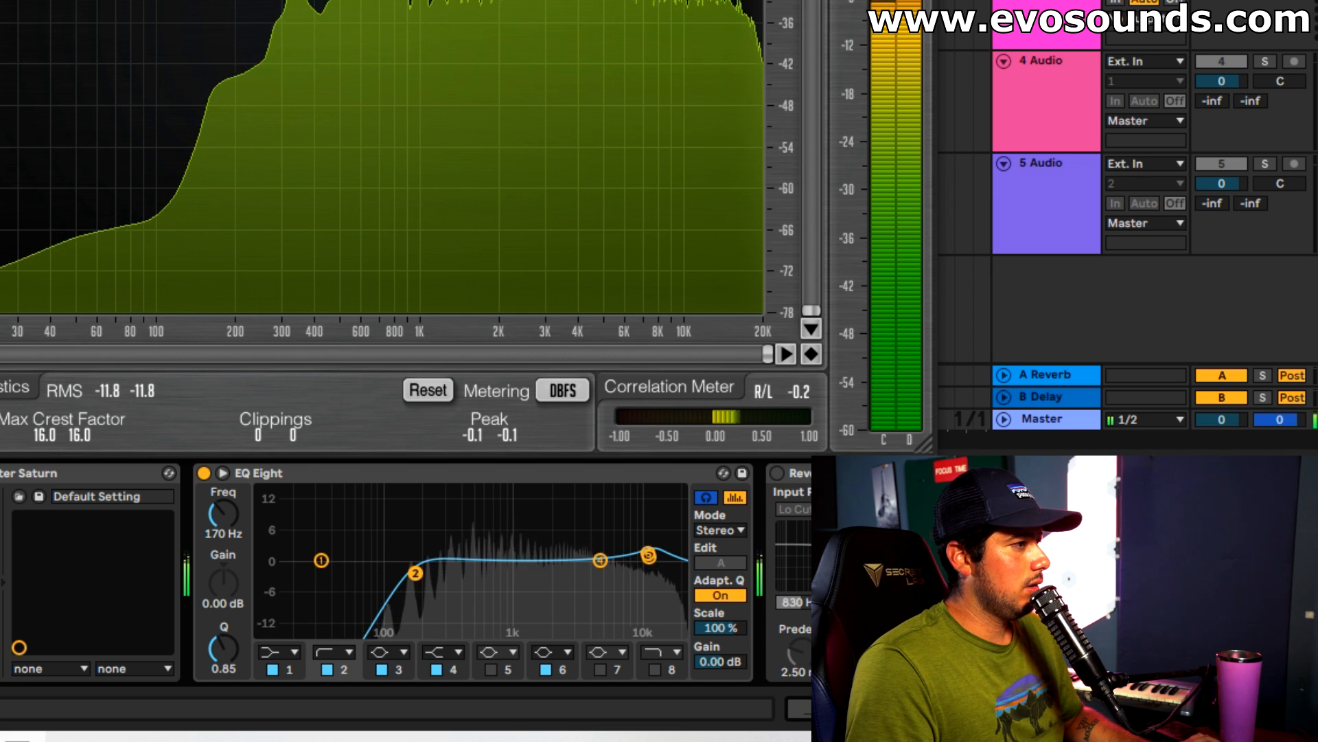
{"action": "left_click", "coordinate": [777, 474]}
{"action": "scroll", "coordinate": [406, 571], "scroll_direction": "right", "scroll_amount": 2}
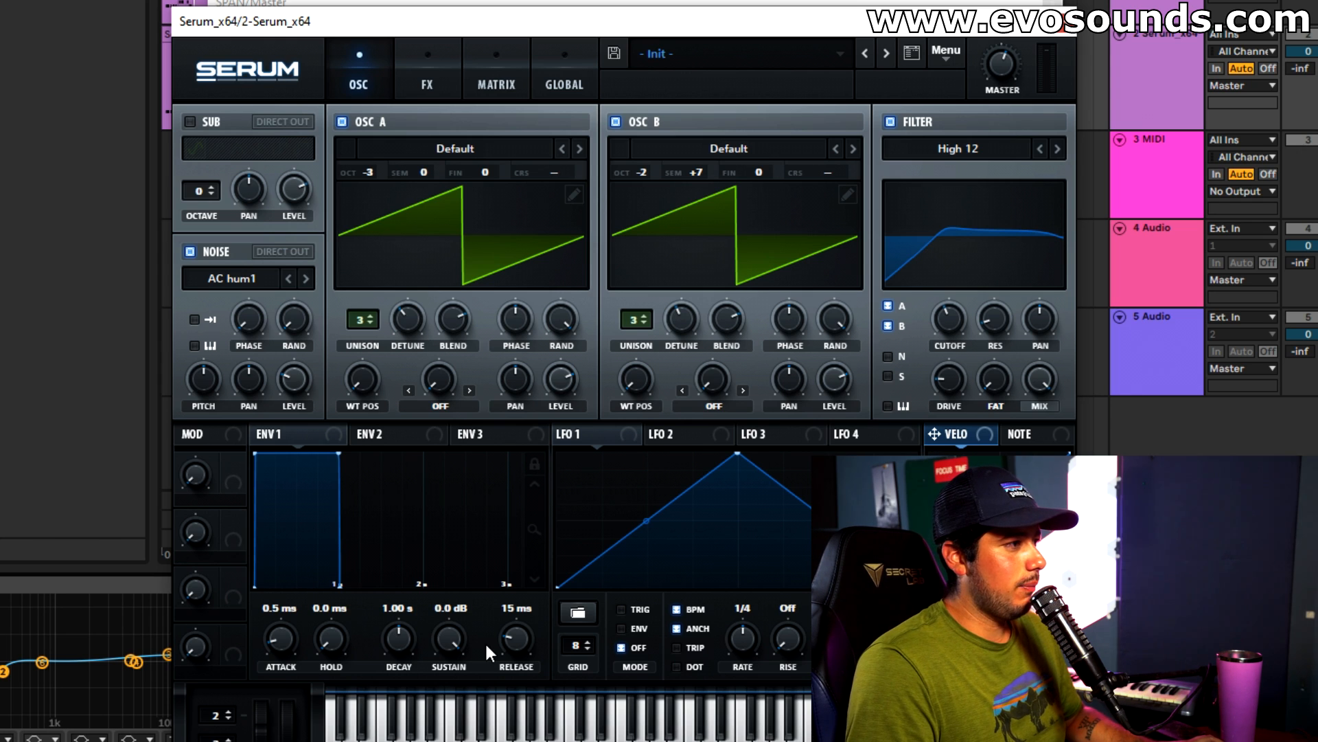
Give Serum's ENV 3 an 81 ms decay and 0% sustain, and use it to modulate the coarse pitch of OSC A and OSC B.
{"action": "left_click_drag", "start_coordinate": [449, 639], "coordinate": [449, 686]}
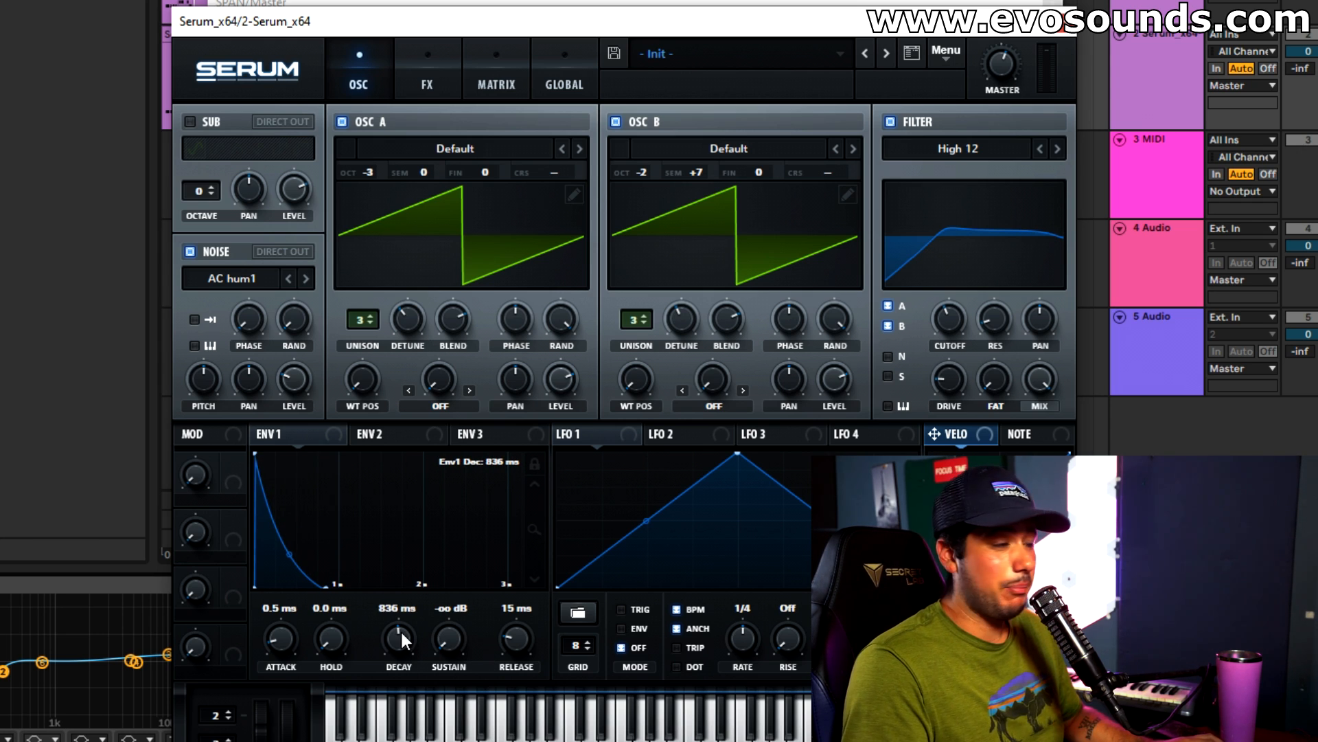
{"action": "left_click_drag", "start_coordinate": [402, 636], "coordinate": [385, 662]}
{"action": "left_click", "coordinate": [502, 434]}
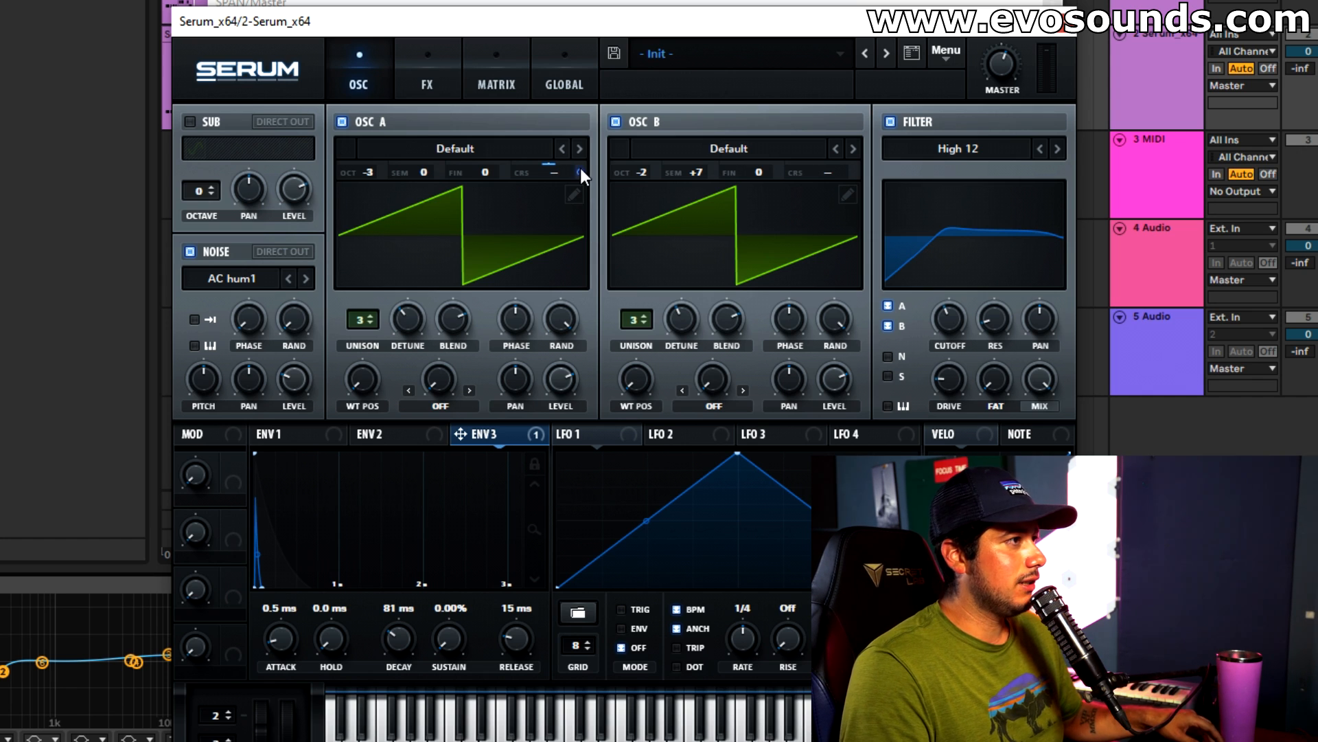
{"action": "left_click_drag", "start_coordinate": [580, 178], "coordinate": [565, 223]}
{"action": "left_click_drag", "start_coordinate": [853, 177], "coordinate": [839, 216]}
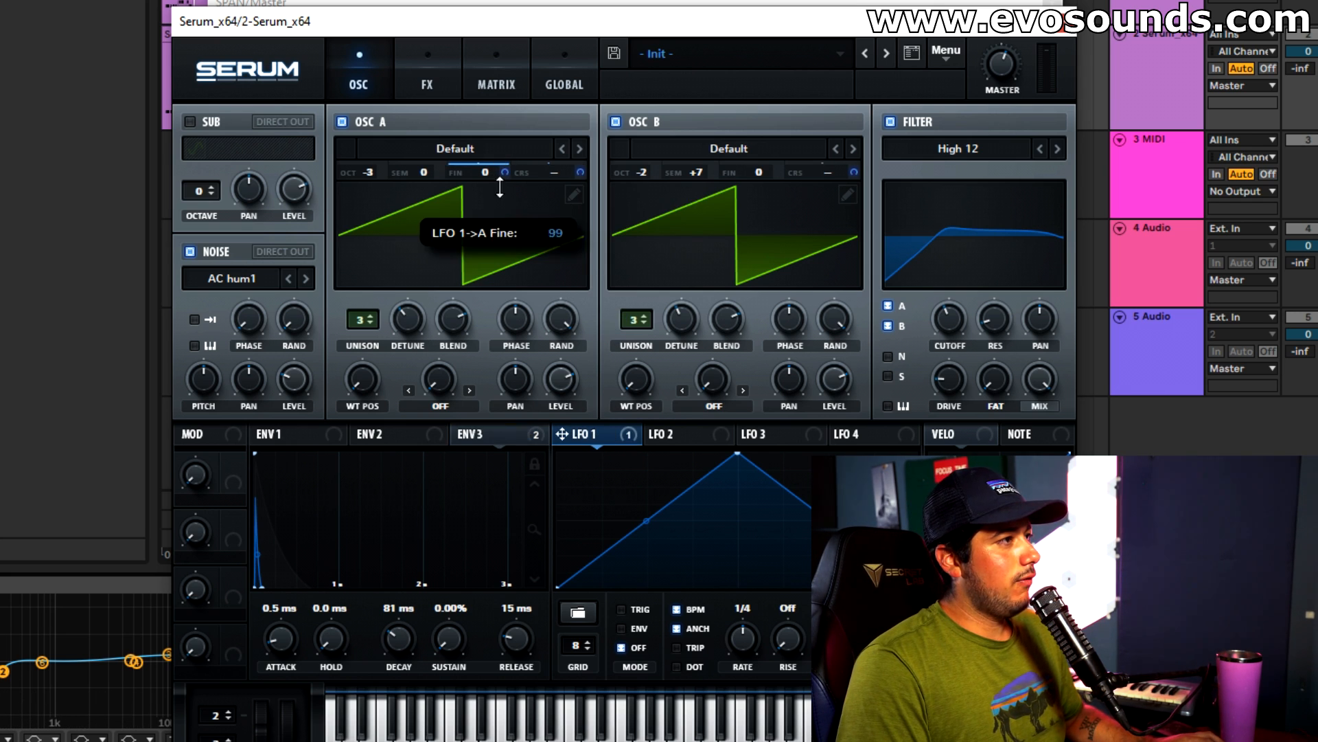
Set LFO 1's rate to 1/32 and use it to modulate the fine pitch of OSC A and OSC B.
{"action": "left_click_drag", "start_coordinate": [733, 633], "coordinate": [763, 610]}
{"action": "left_click_drag", "start_coordinate": [602, 435], "coordinate": [774, 180]}
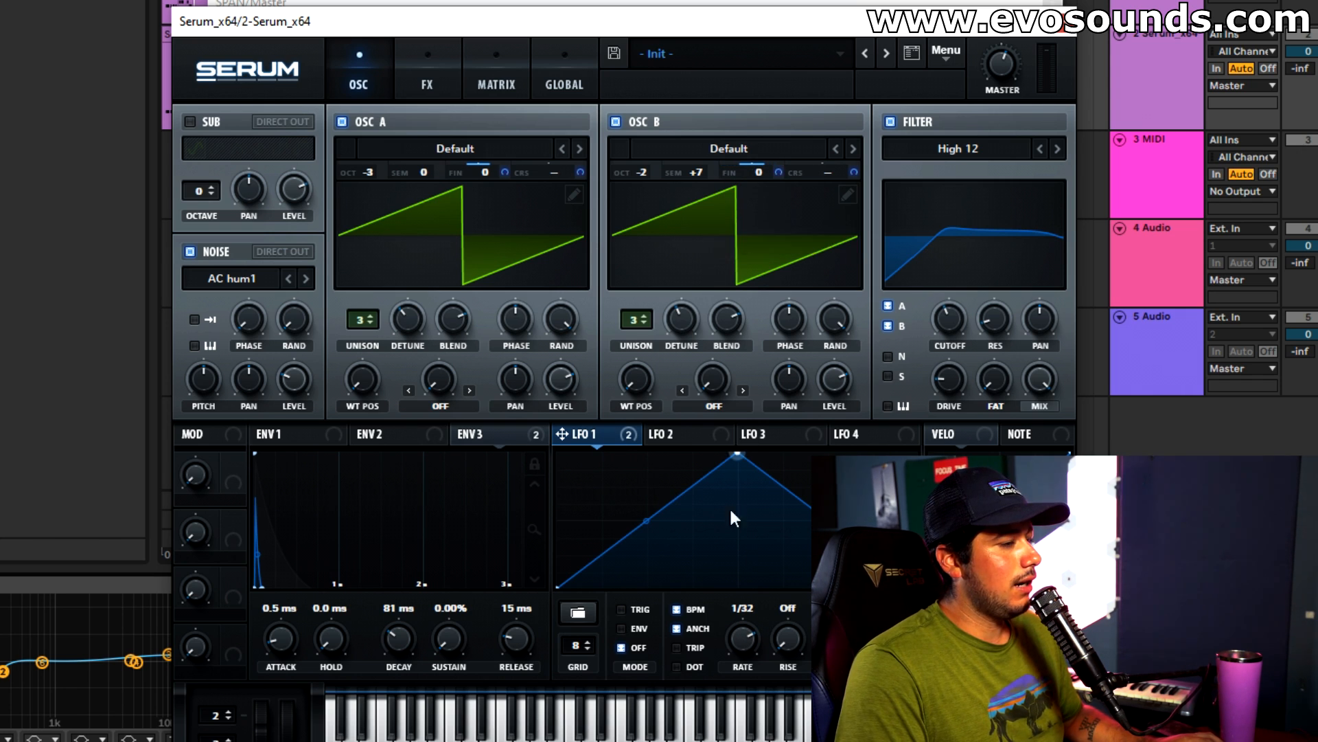